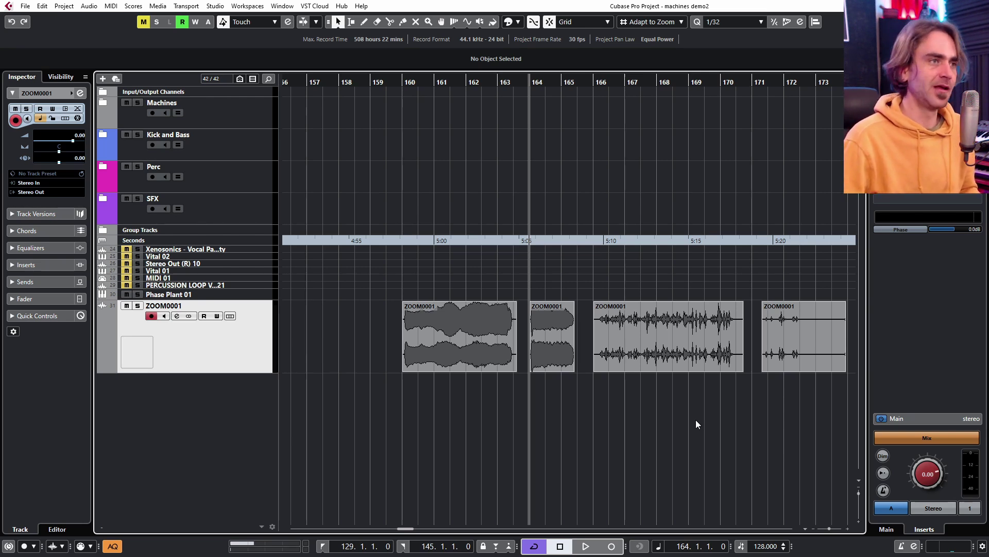
- Select the short recorded audio event at bar 164 and set the loop range around it
scroll(695, 424, right, 2)
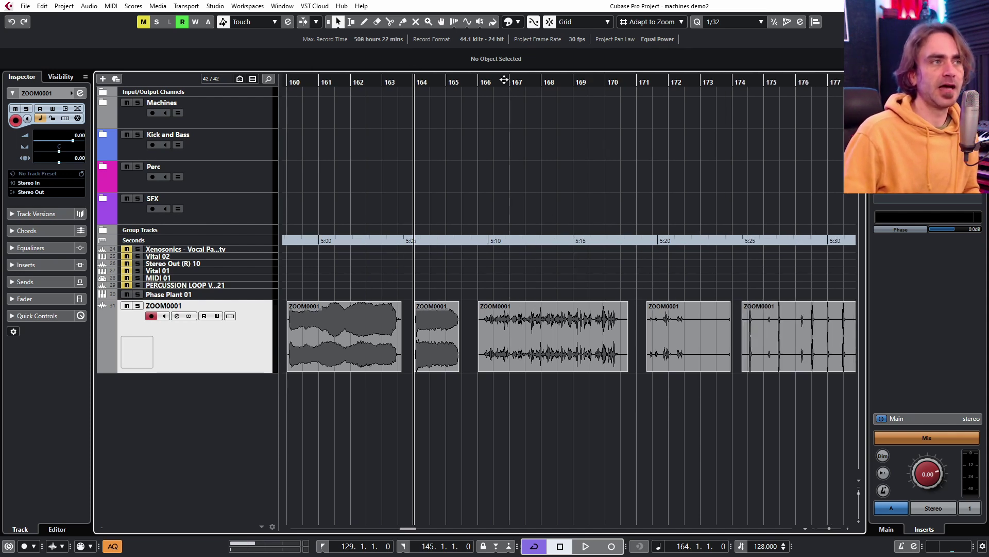
click(509, 82)
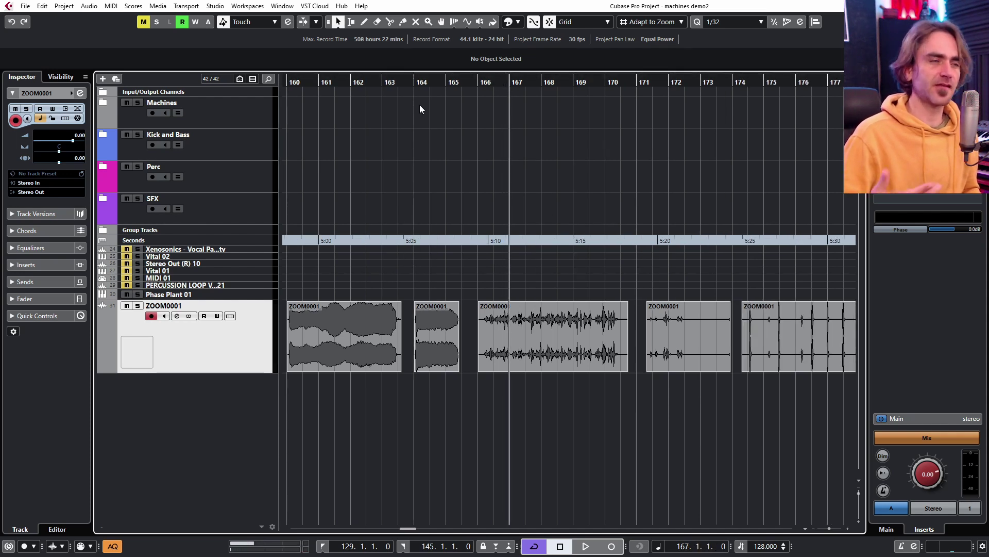
scroll(586, 306, right, 2)
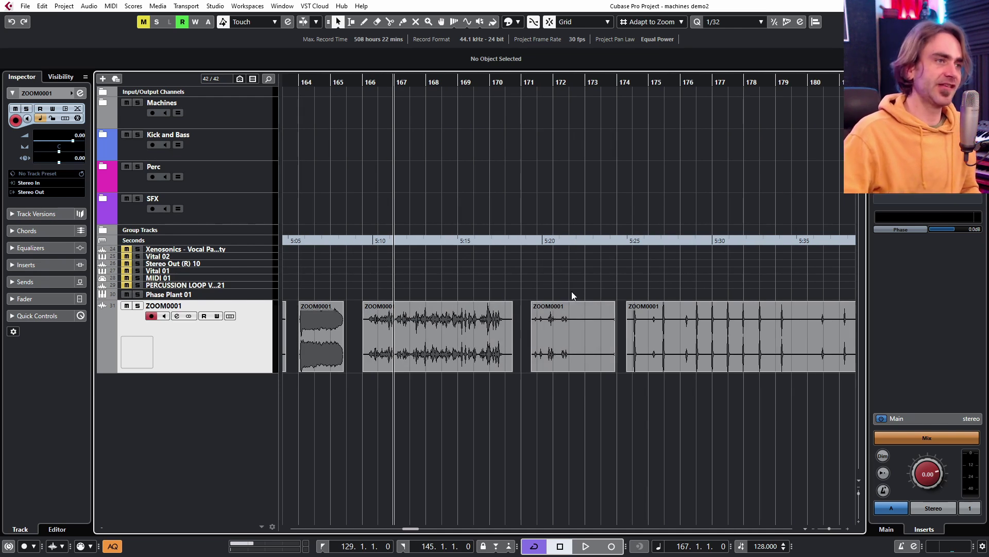
scroll(574, 295, right, 2)
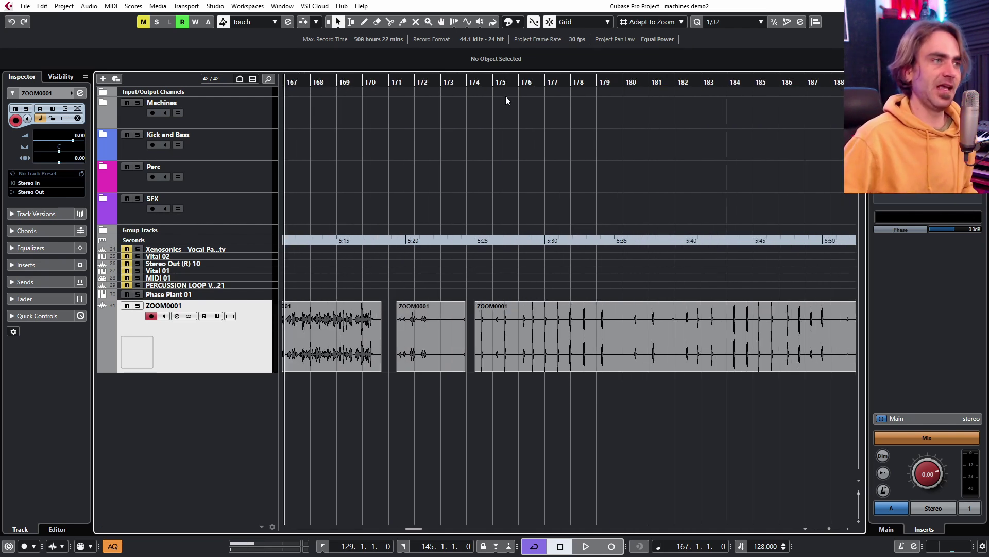
scroll(422, 439, left, 4)
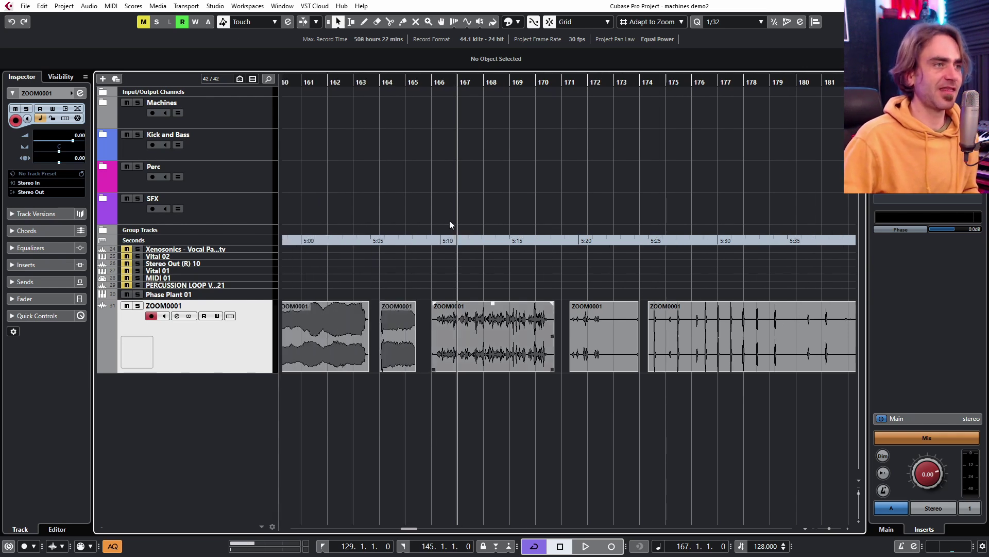
scroll(420, 155, up, 2)
scroll(420, 154, up, 1)
click(355, 356)
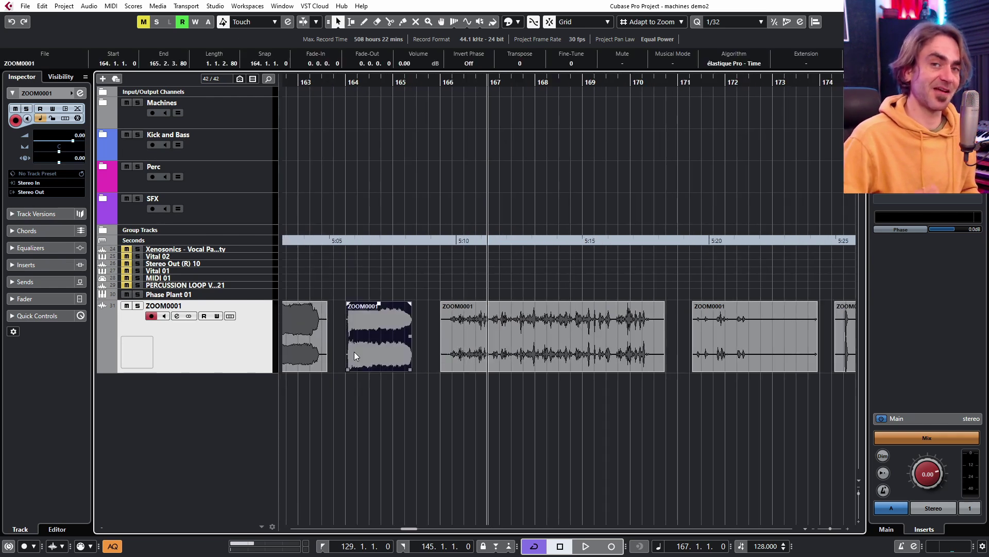
scroll(429, 330, left, 1)
scroll(429, 330, up, 4)
key(shift+g)
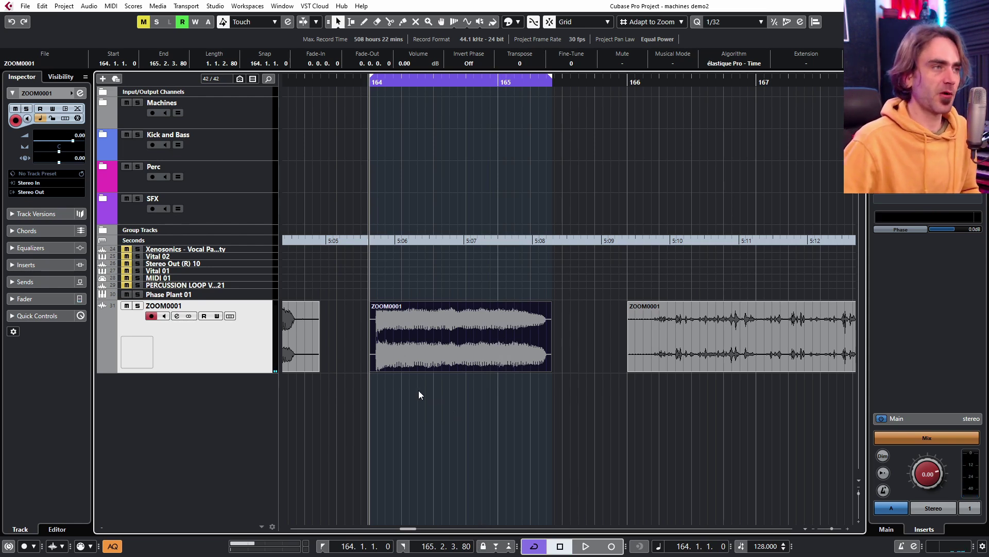
- Turn off snapping and trim the silence from the event's start, up to the sound's onset at about 164.1.1.97
key(h)
key(h)
key(h)
key(h)
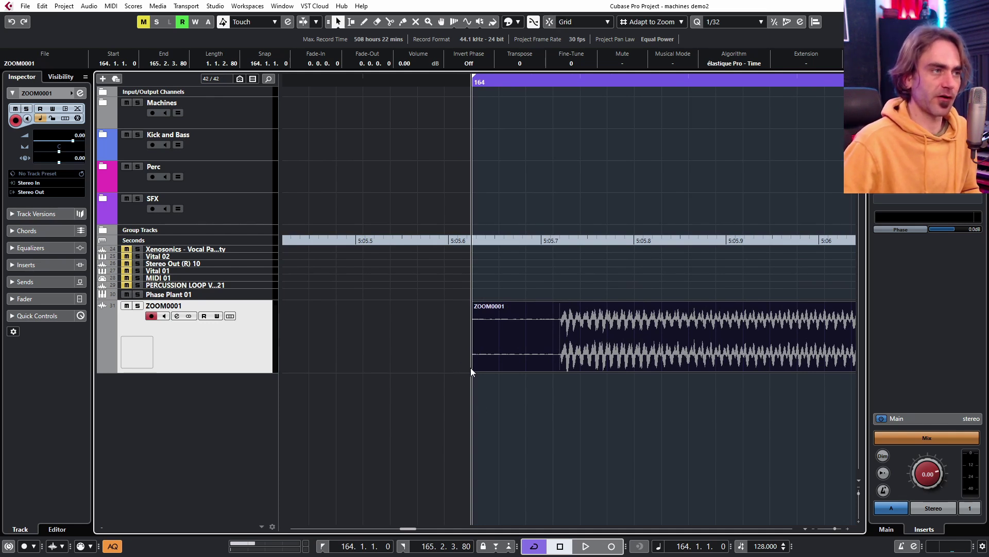
drag(471, 368, 560, 360)
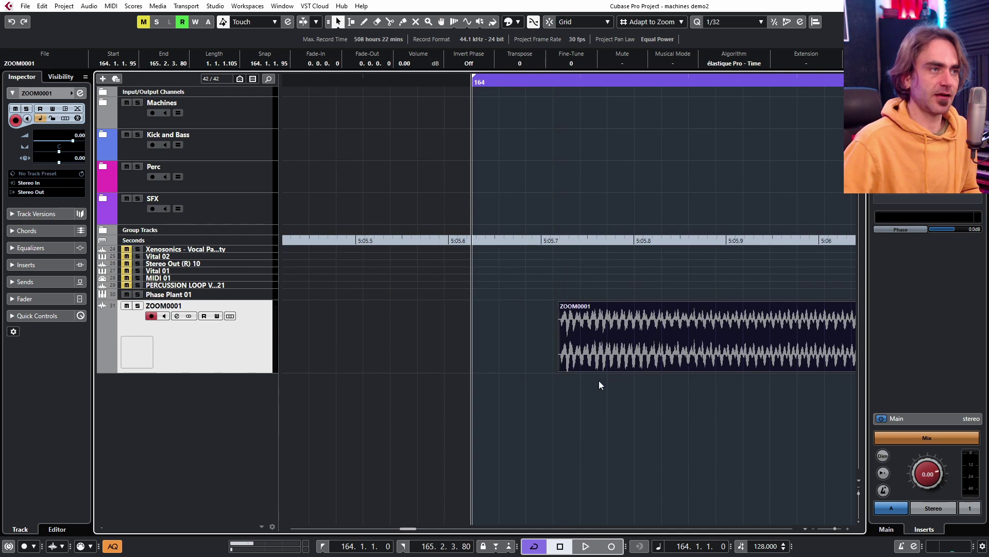
scroll(541, 360, up, 8)
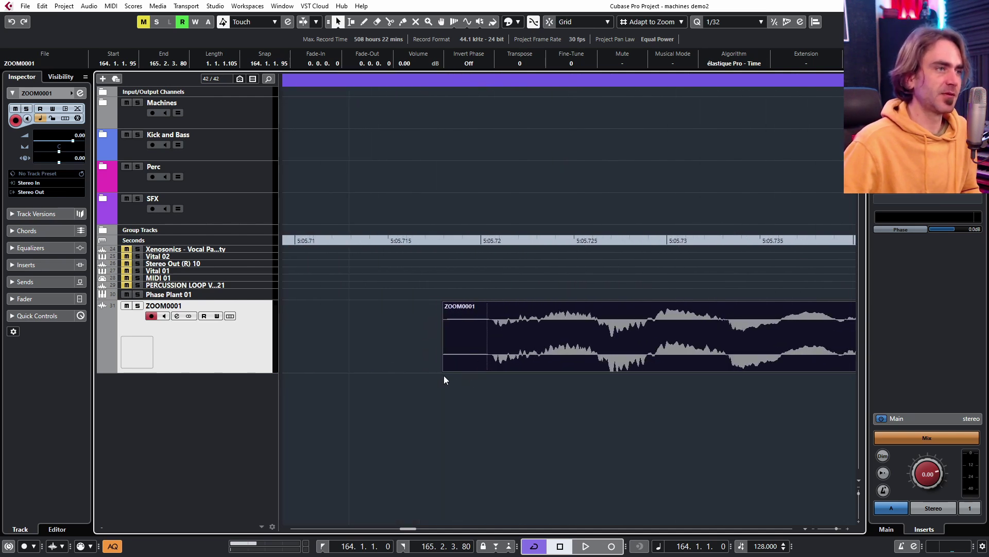
drag(446, 370, 491, 371)
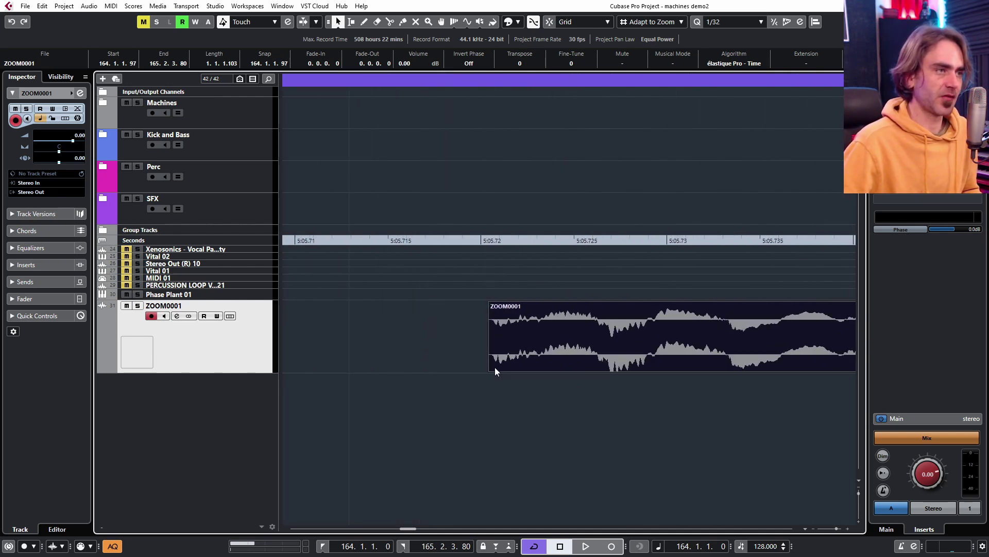
- Turn snapping back on and move the trimmed event so it starts exactly on bar 164
click(548, 23)
scroll(693, 358, down, 10)
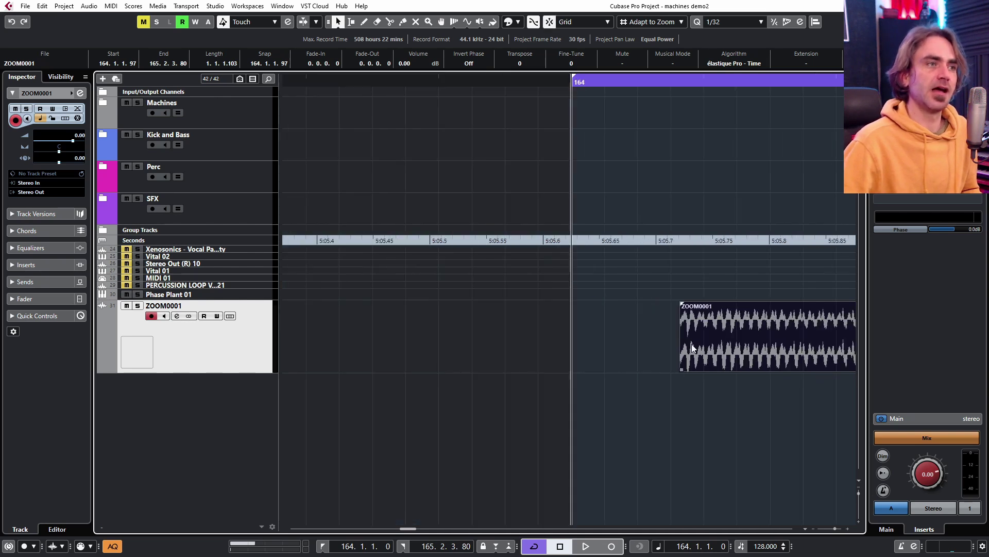
mouse_move(589, 365)
mouse_down()
mouse_move(575, 365)
mouse_move(587, 370)
mouse_up()
scroll(608, 411, up, 4)
click(607, 407)
- Examine the trimmed event's waveform in the sample editor, then close the editor
double_click(567, 356)
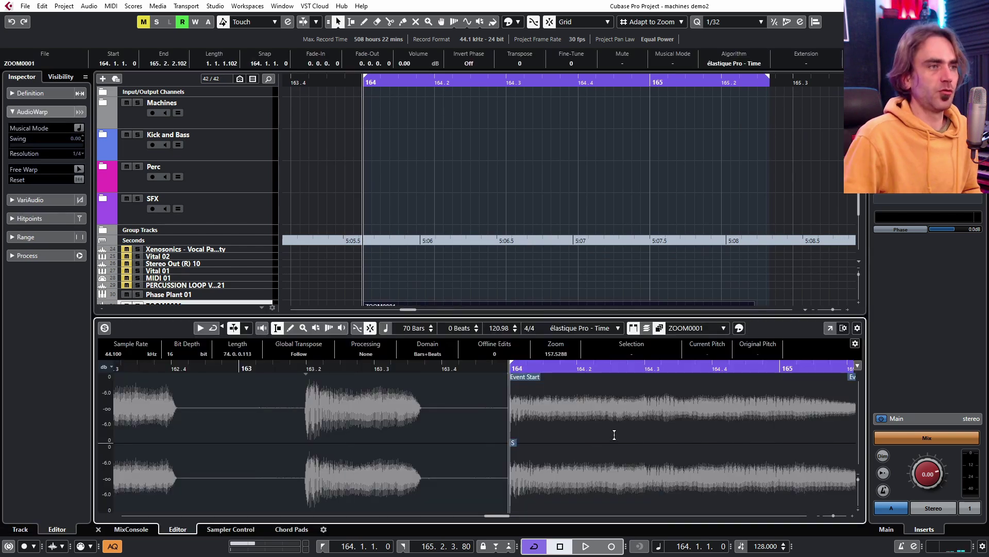
scroll(578, 440, right, 3)
click(98, 530)
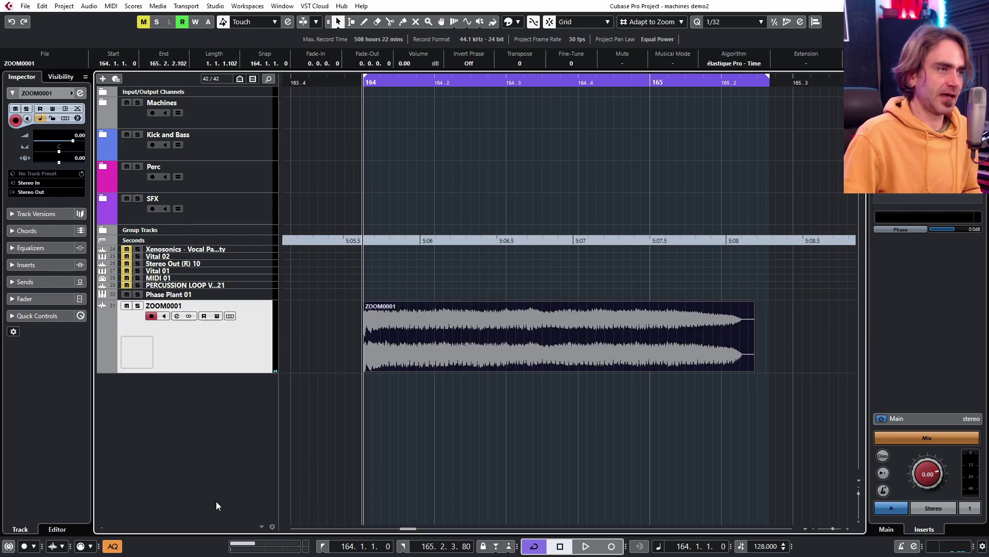
right_click(466, 344)
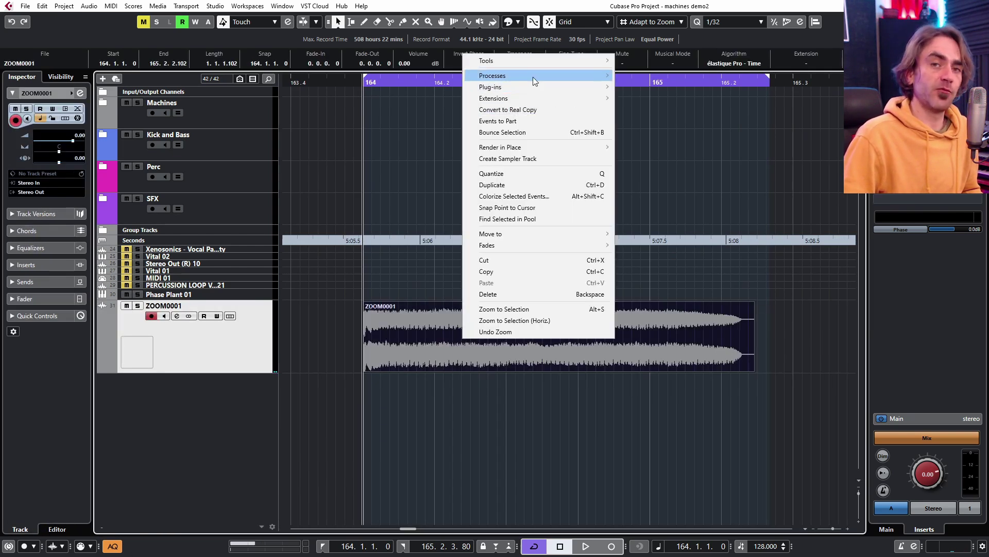
mouse_move(535, 80)
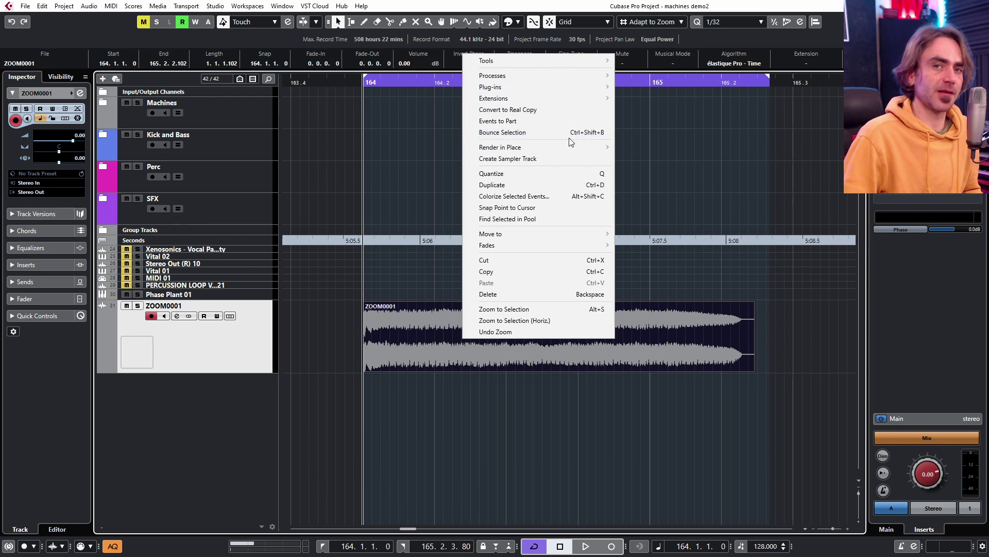
click(520, 133)
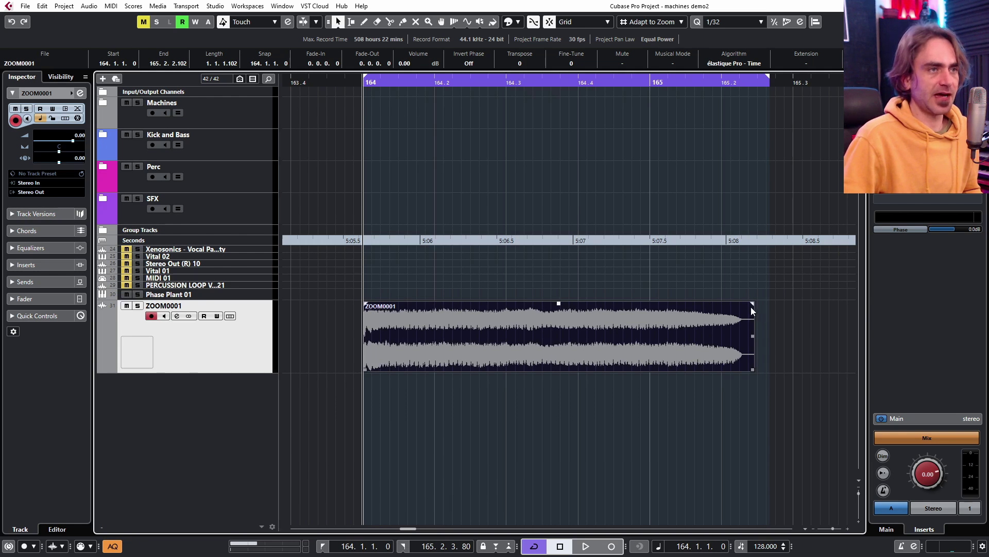
- Add a short fade-out of about 0.0.0.86 to the event and trim its end back to about 165.2.2.51
drag(754, 303, 743, 304)
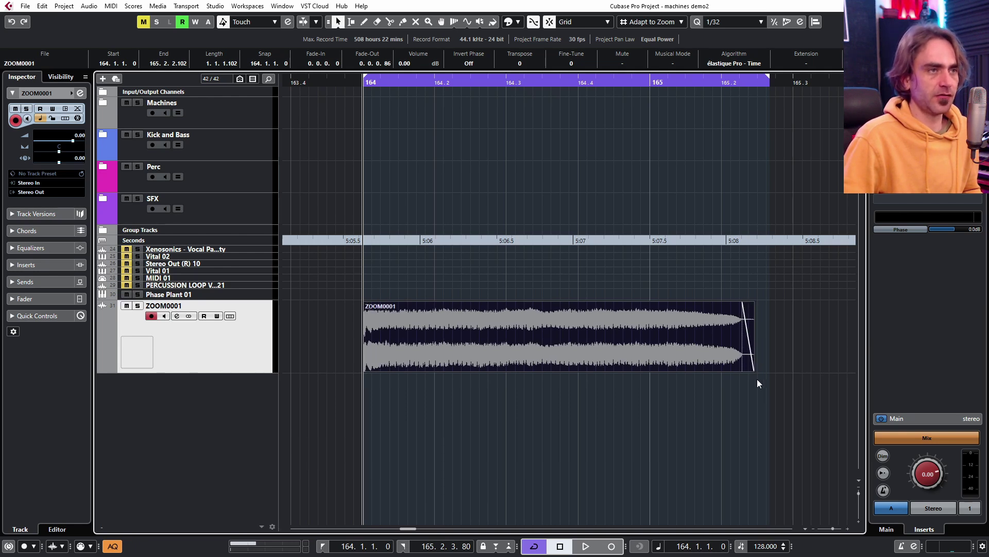
drag(753, 370, 746, 371)
- Bounce the event into a new audio file and open the result for VariAudio pitch editing
right_click(675, 361)
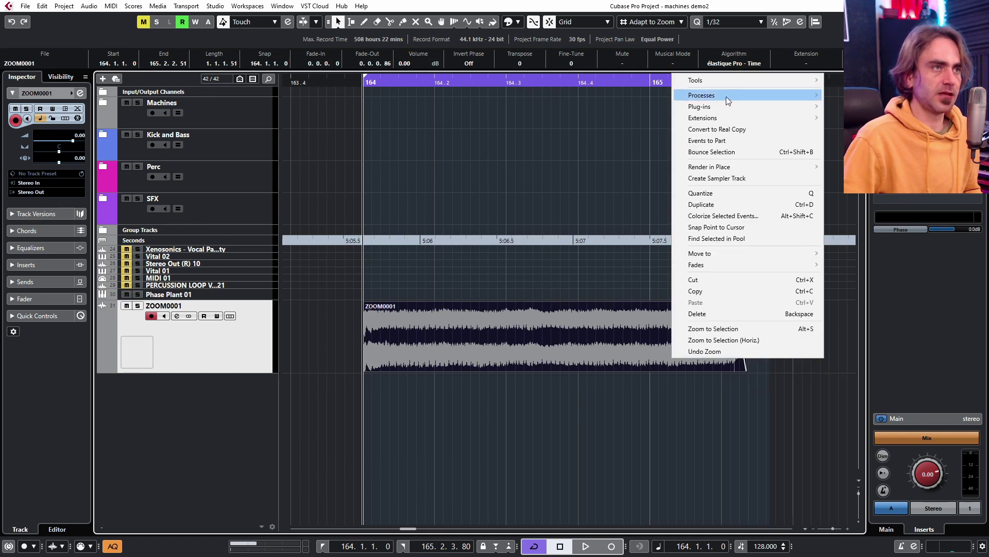
click(707, 151)
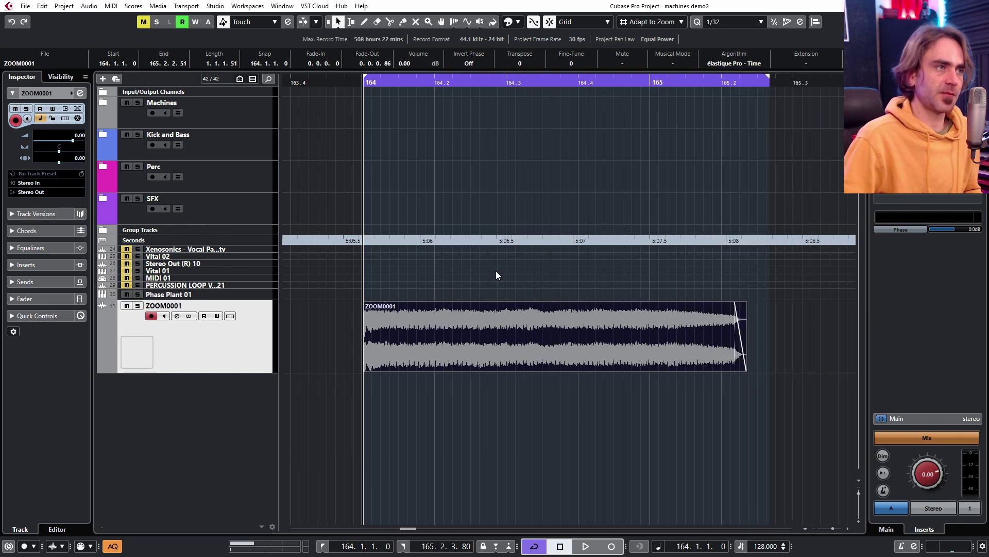
double_click(512, 349)
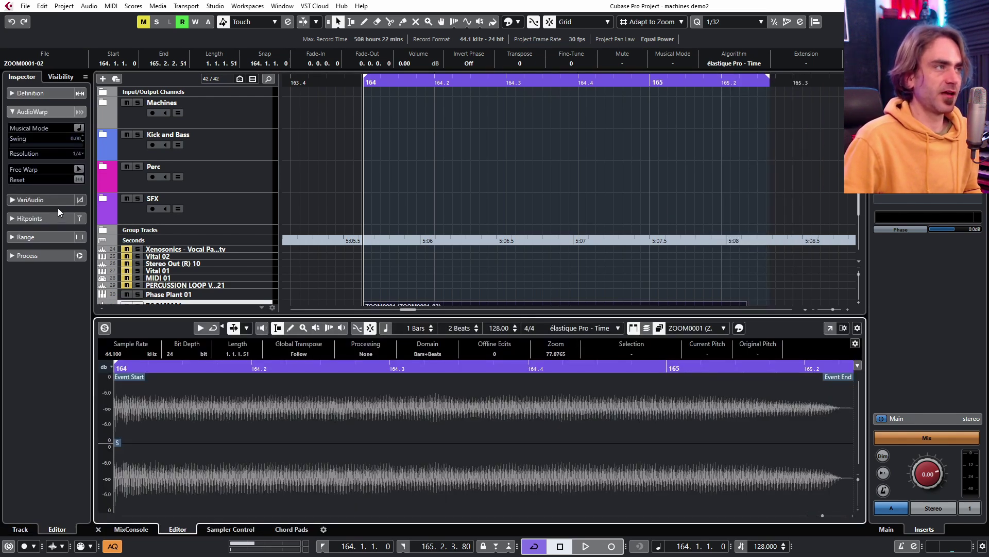
click(21, 200)
click(79, 146)
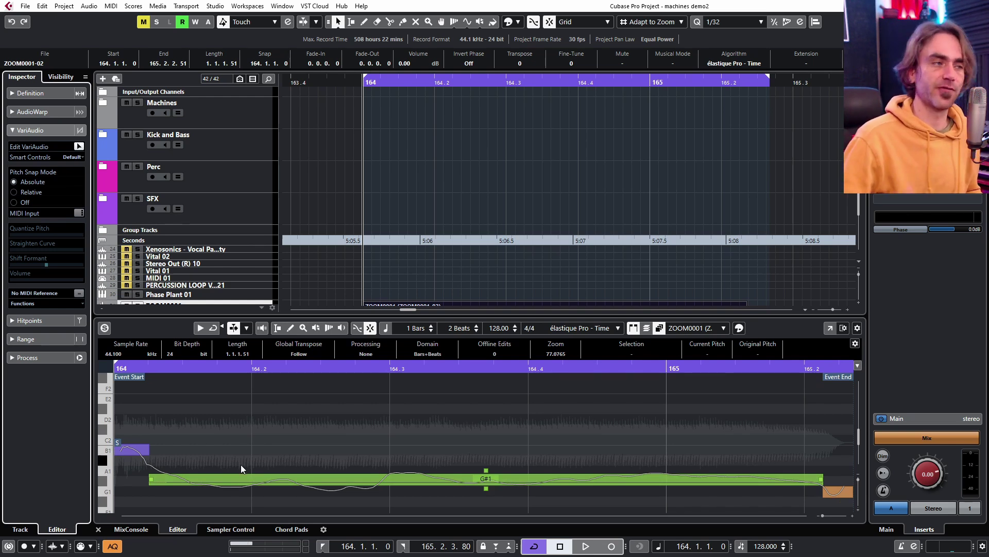
- Straighten most of the pitch curve of the long G#1 segment and play back the corrected event
drag(324, 434, 433, 480)
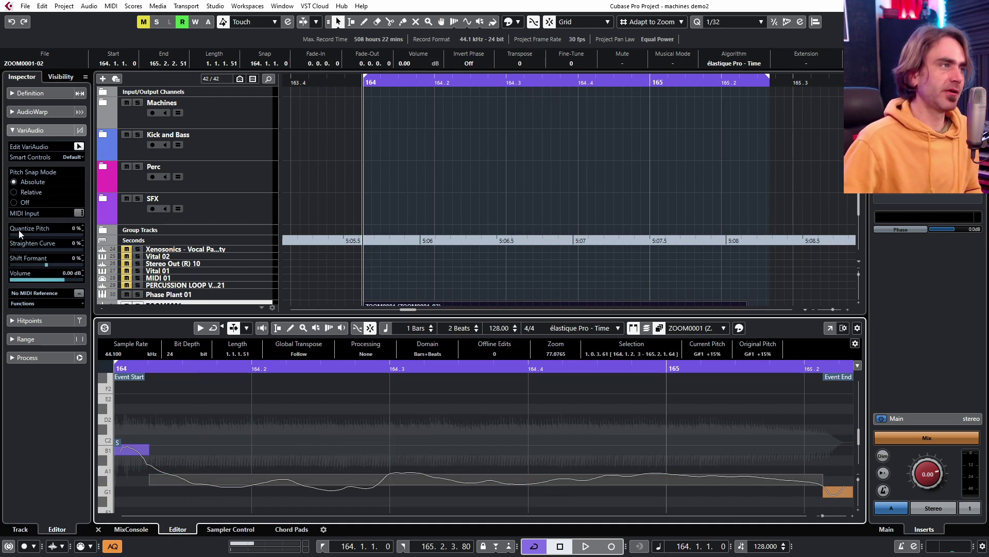
drag(38, 250, 90, 214)
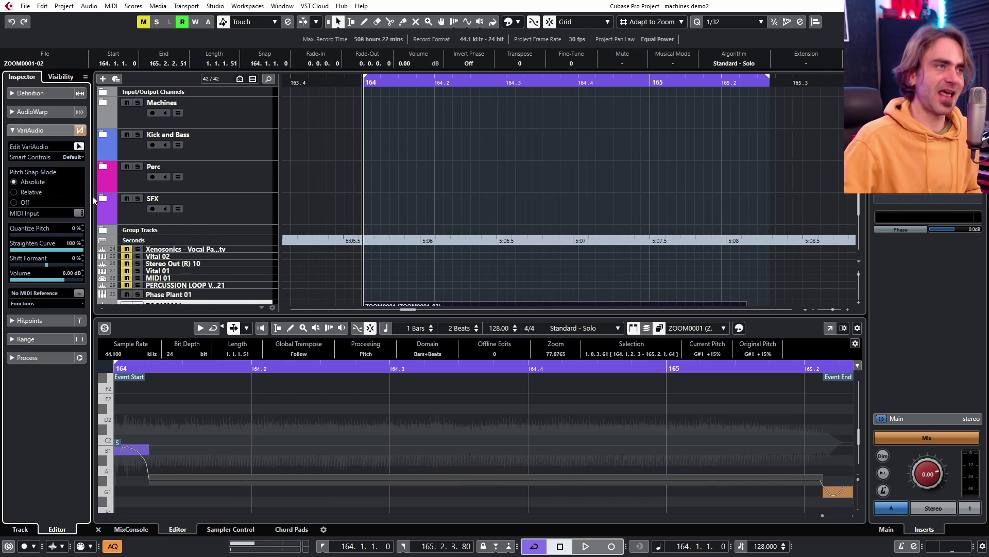
key(ctrl+z)
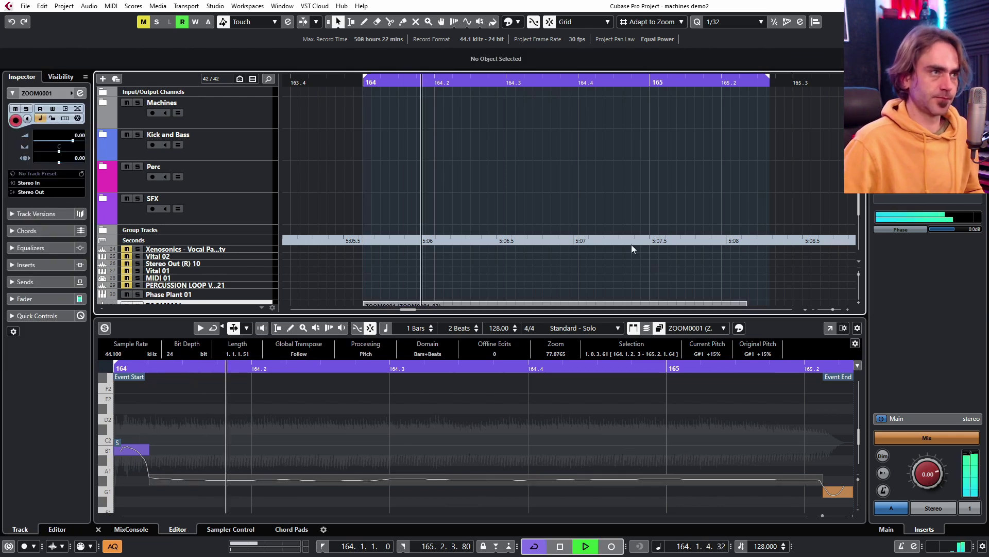
scroll(632, 249, down, 3)
click(595, 250)
key(space)
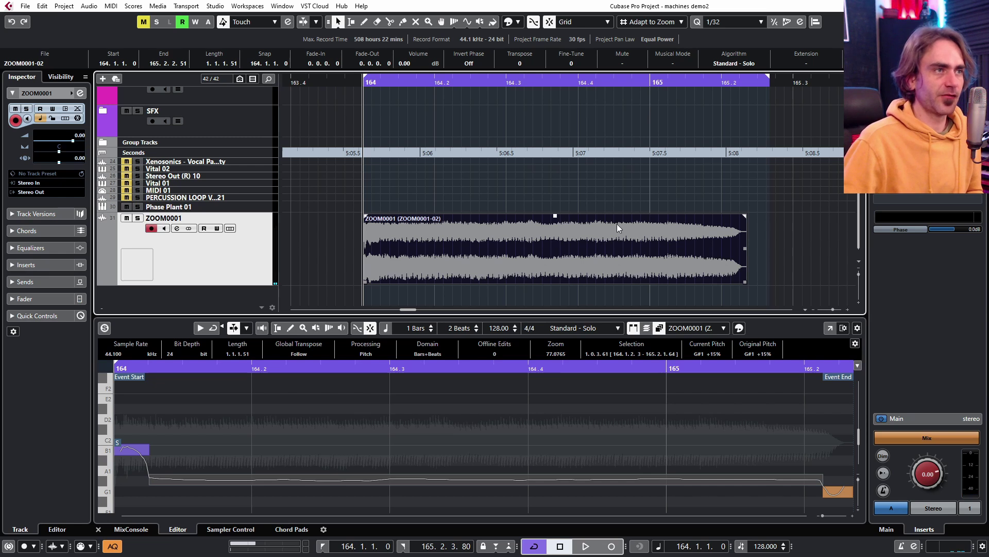
- Fit the loop range exactly to the corrected event and start exporting it as an audio file
scroll(648, 216, down, 3)
scroll(611, 219, right, 2)
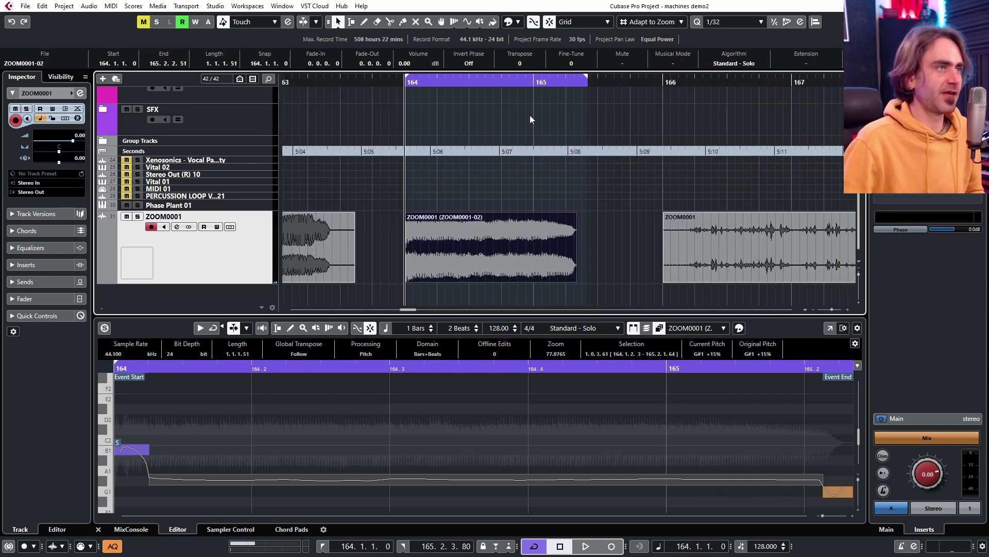
click(503, 253)
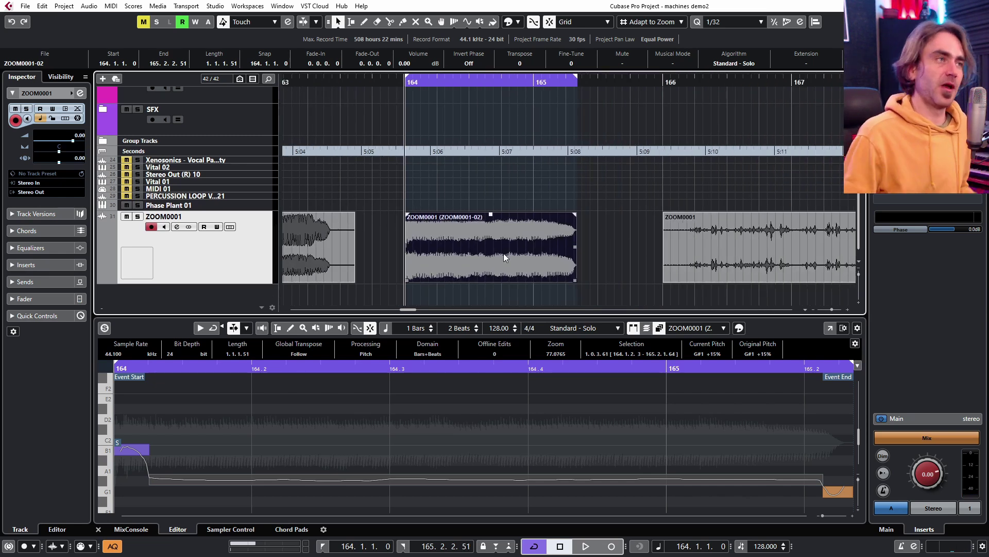
click(25, 5)
mouse_move(103, 165)
click(209, 165)
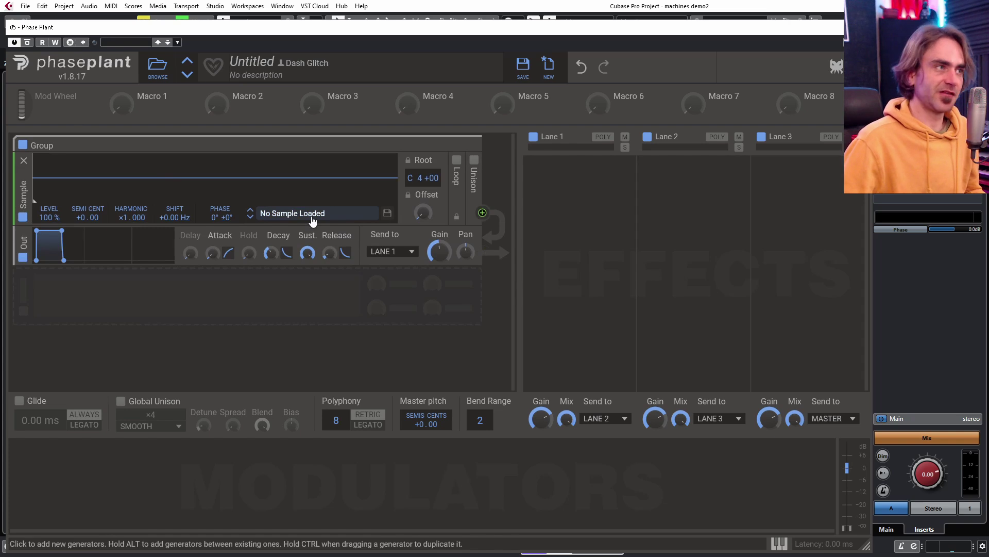
- Load the "cardboard didge" sample from the Glitch folder of 10. Samples into Phase Plant's sample generator and move the plug-in window aside
click(302, 213)
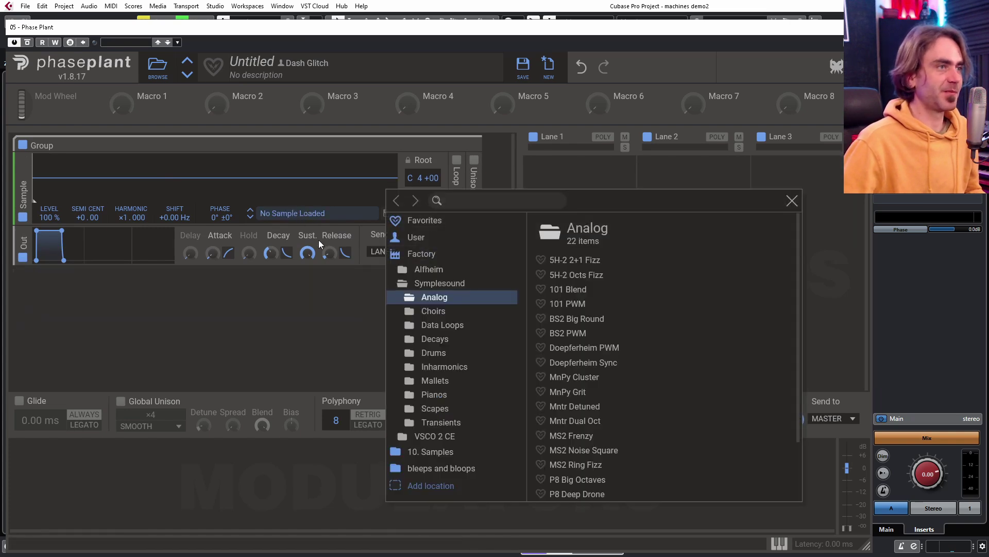
click(426, 455)
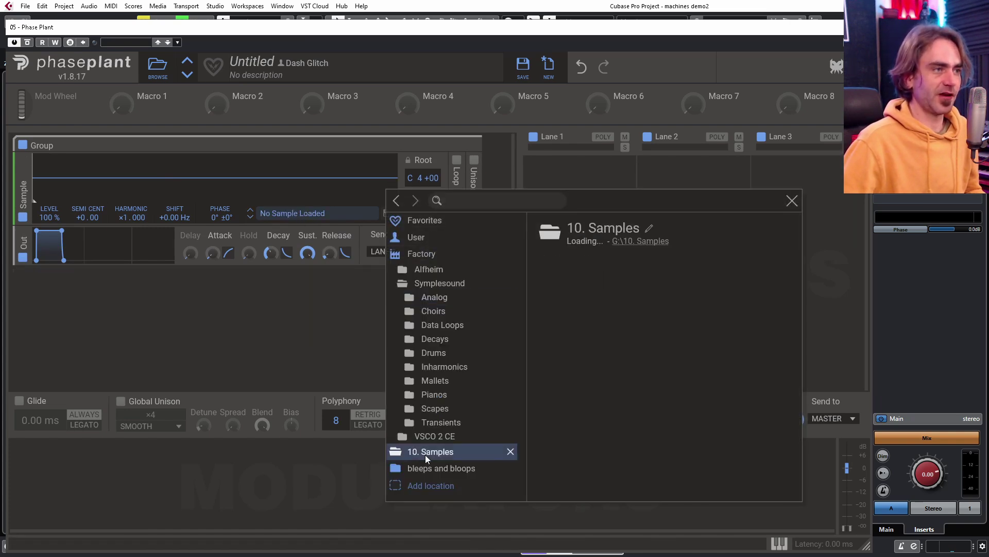
click(397, 452)
click(429, 365)
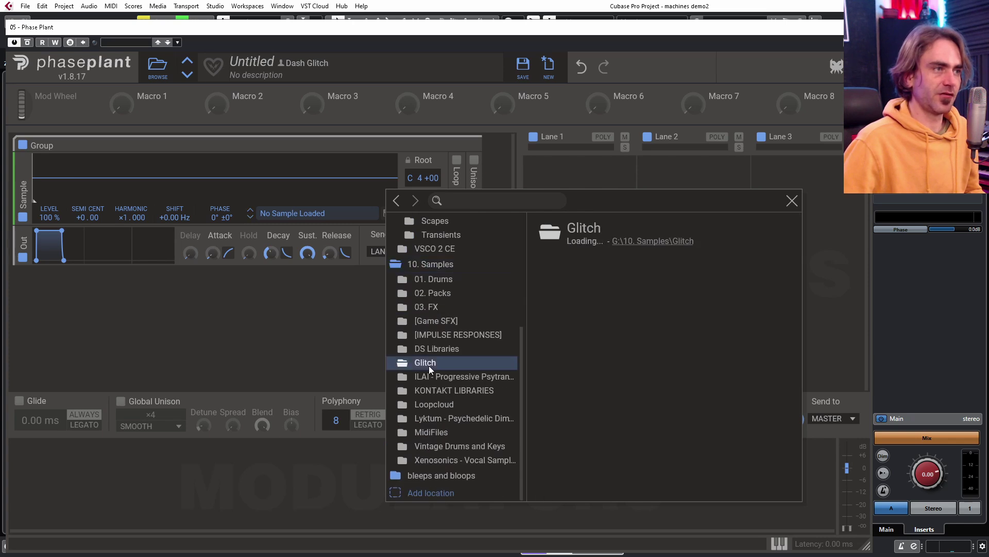
scroll(641, 323, down, 10)
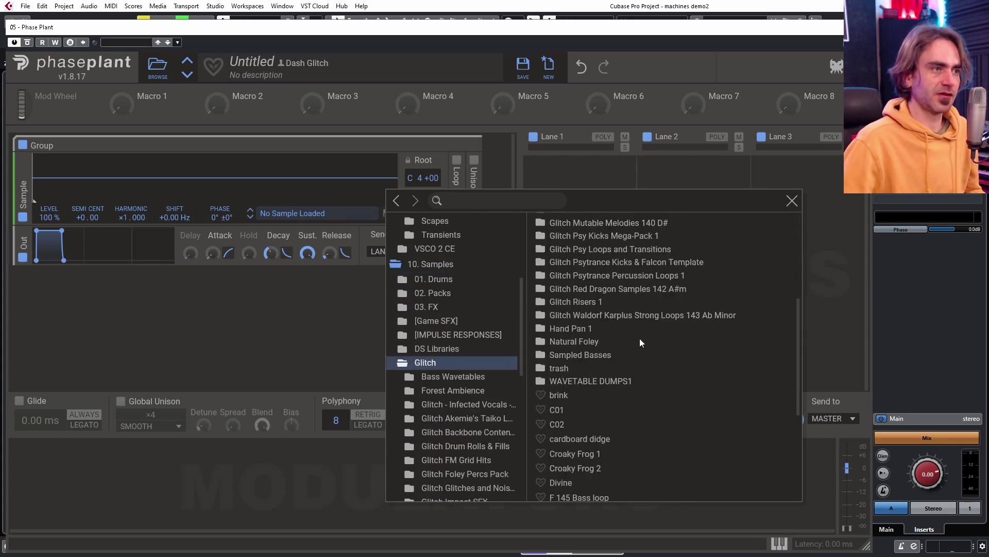
double_click(588, 233)
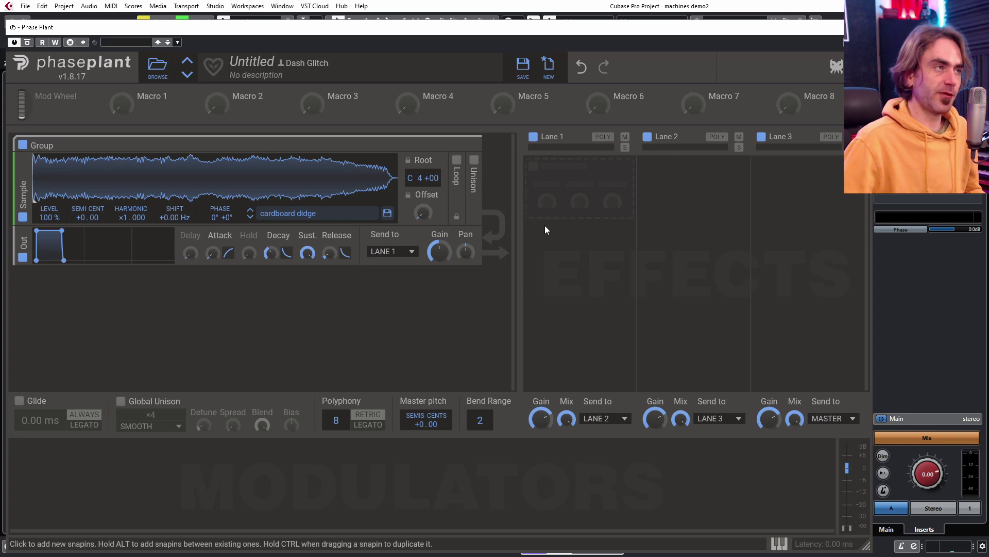
drag(772, 33, 947, 31)
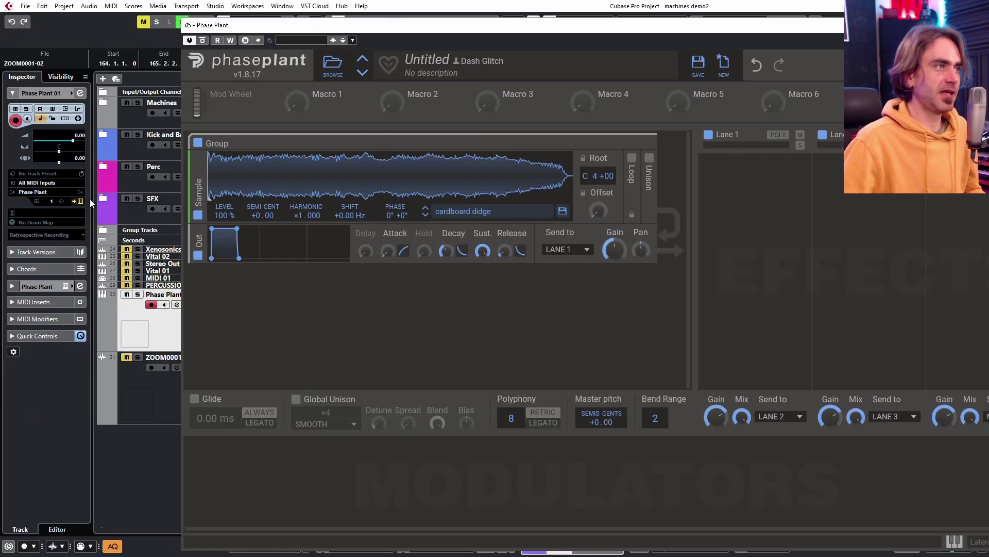
- Insert a Tuner on the Phase Plant 01 channel, check the played note, and reopen the instrument window
click(80, 93)
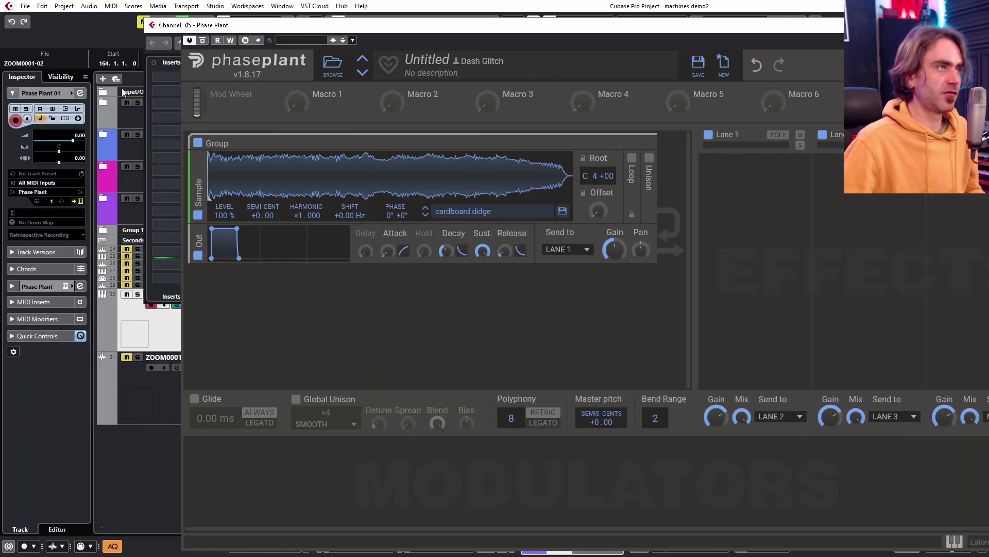
click(165, 76)
text(tuner)
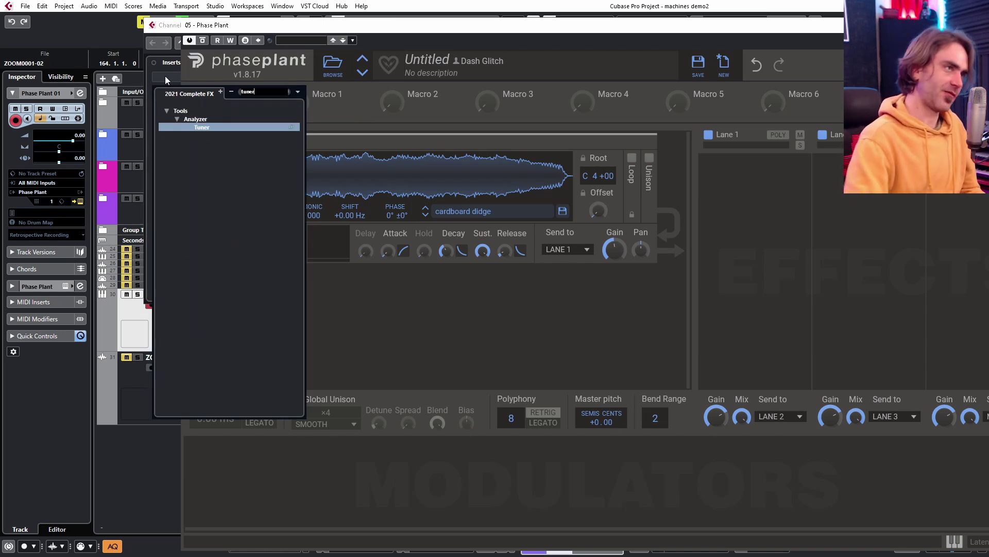
key(Return)
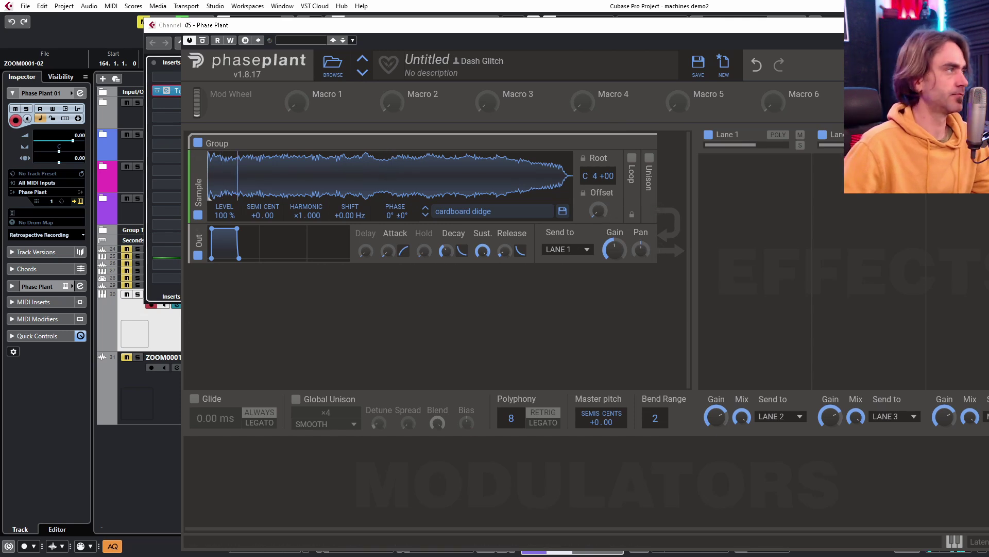
key(ctrl+w)
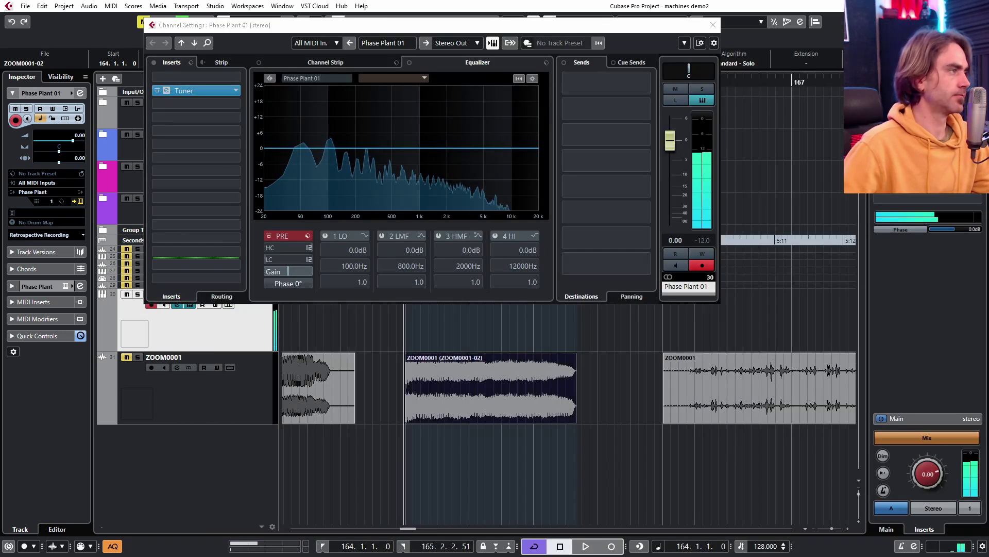
click(80, 202)
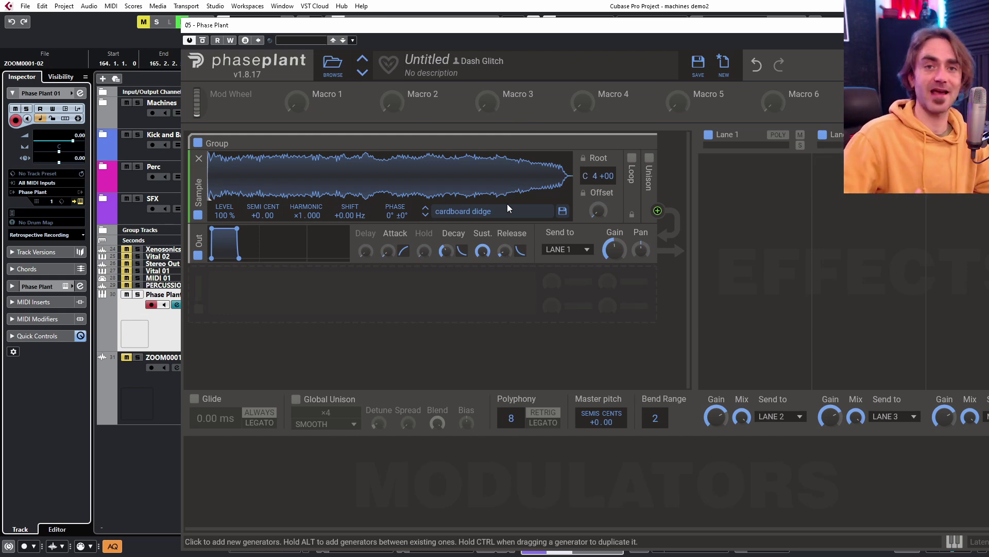
- Enable infinite looping for the cardboard didge sample and position a crossfaded loop region starting at about 29%
click(631, 168)
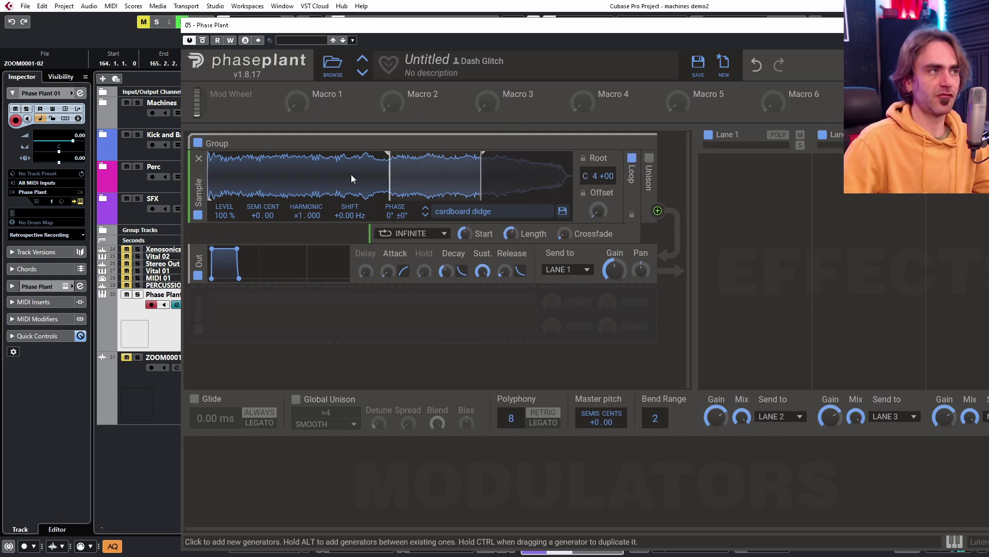
drag(435, 177, 375, 183)
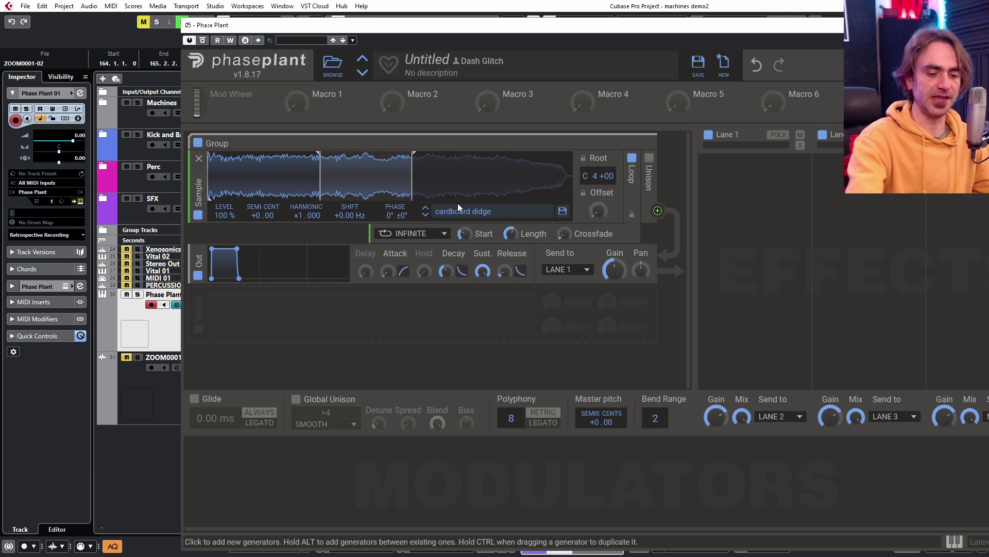
drag(411, 176, 441, 177)
drag(372, 187, 366, 173)
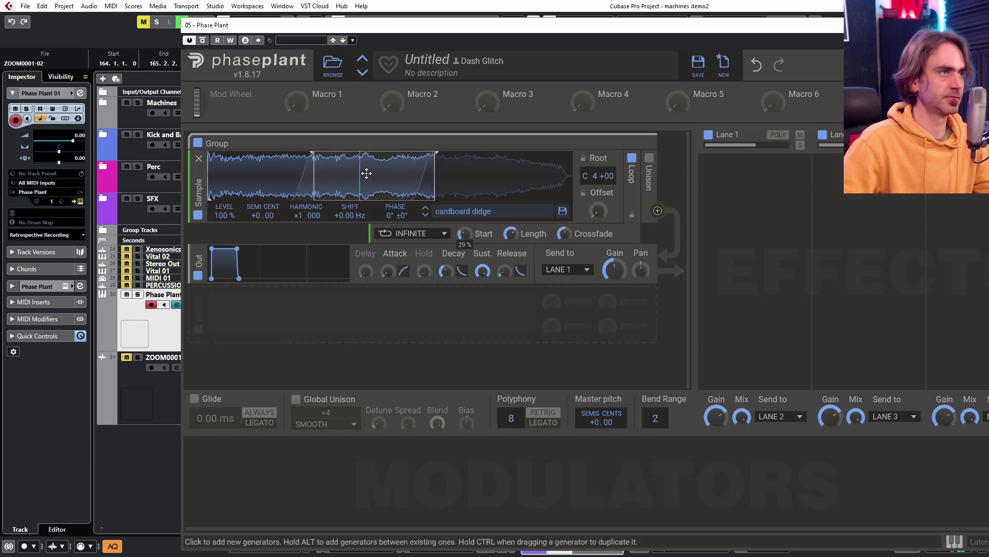
drag(539, 222, 606, 231)
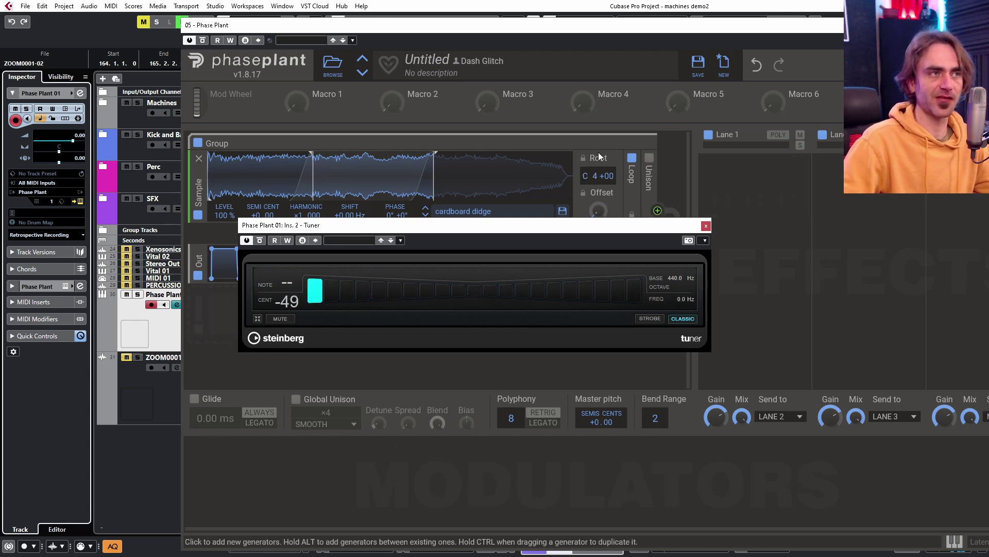
- Set the sample's root pitch to G#3 with a +12 cent fine offset, keeping the Tuner in view beside the instrument
click(584, 180)
drag(585, 172, 585, 187)
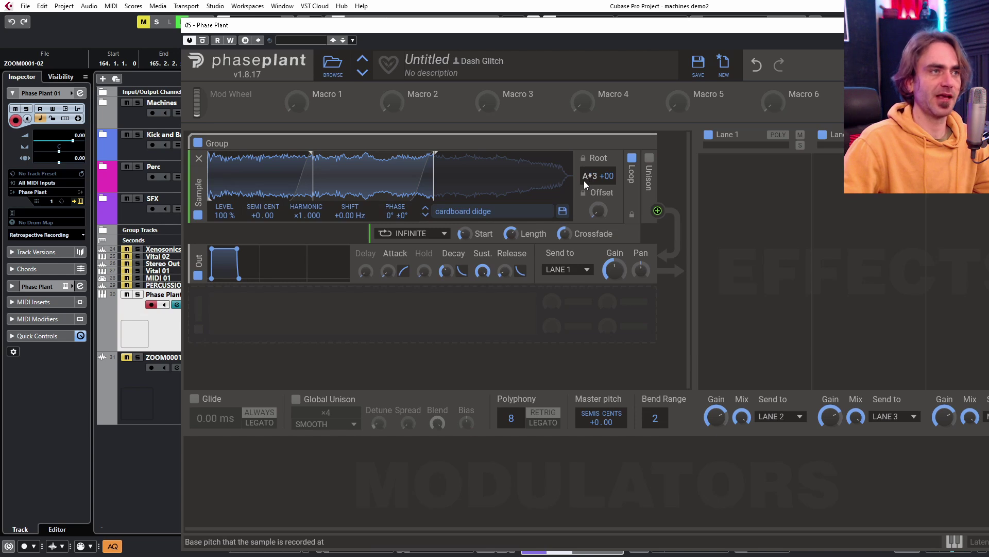
drag(583, 181, 583, 187)
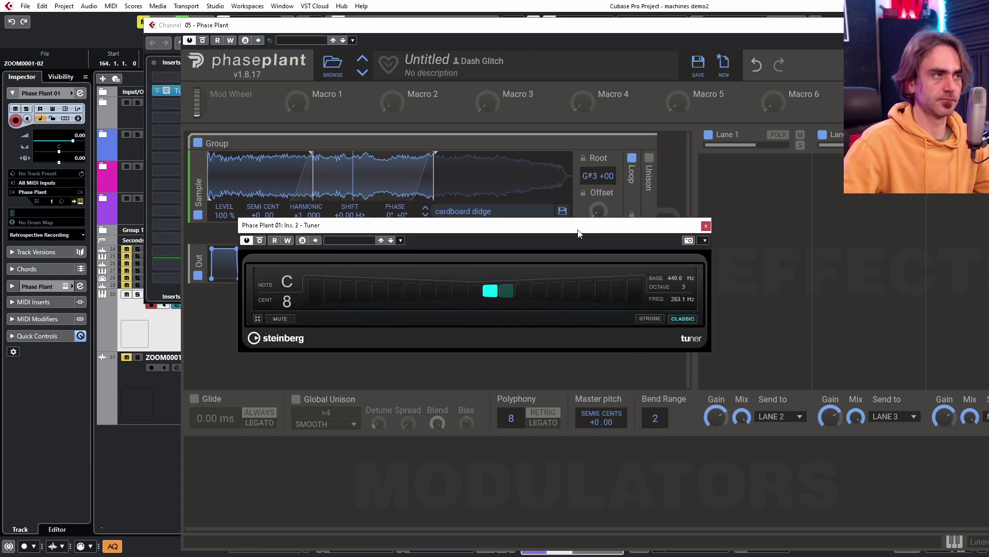
drag(578, 230, 342, 220)
mouse_move(606, 175)
mouse_down()
mouse_move(614, 166)
mouse_move(609, 178)
mouse_up()
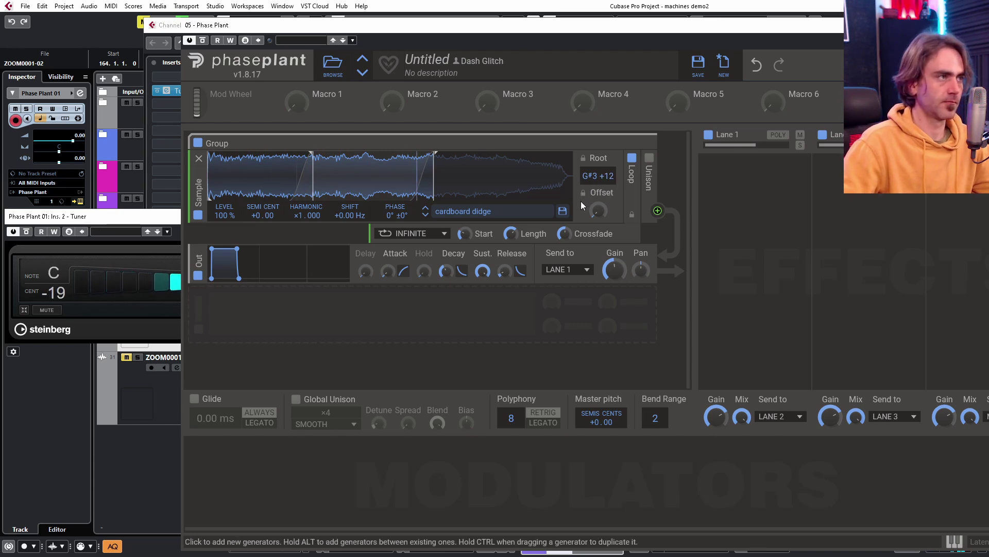
- Add a Reverb effect to Lane 1 and turn its mix down to a low amount
click(766, 193)
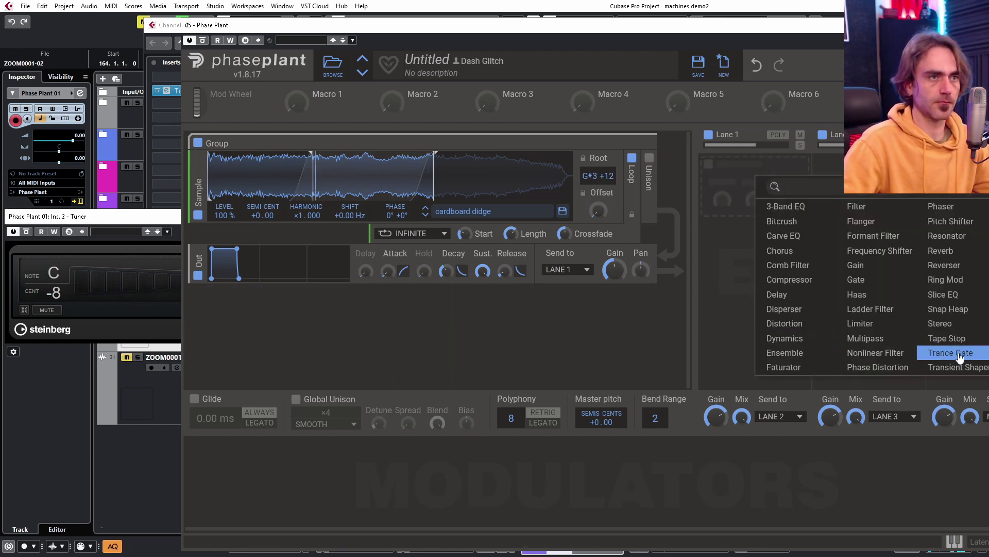
click(943, 251)
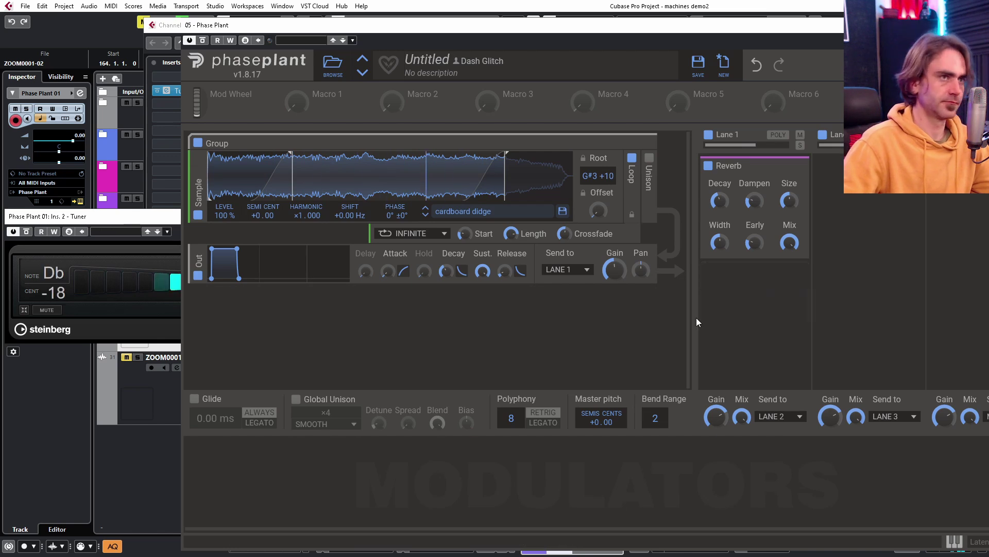
drag(790, 242, 790, 243)
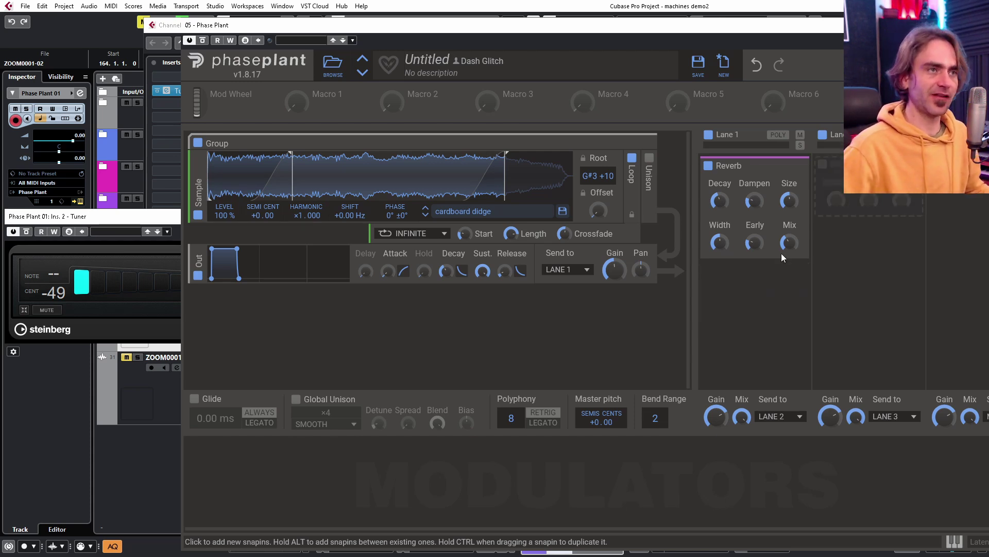
mouse_move(787, 233)
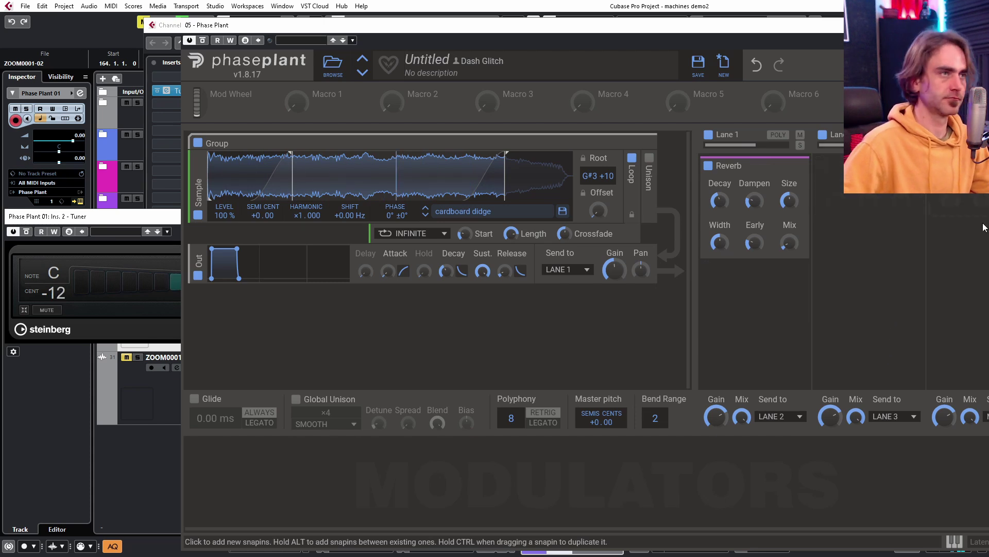
- Reposition the Phase Plant window to expose all three lanes, and close the instrument, Tuner and channel settings windows
drag(809, 26, 684, 23)
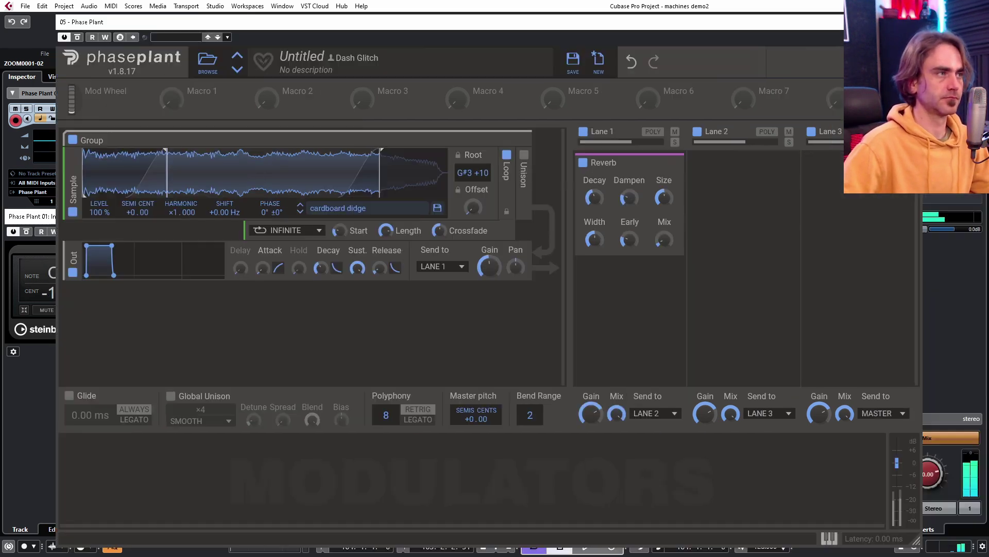
click(911, 21)
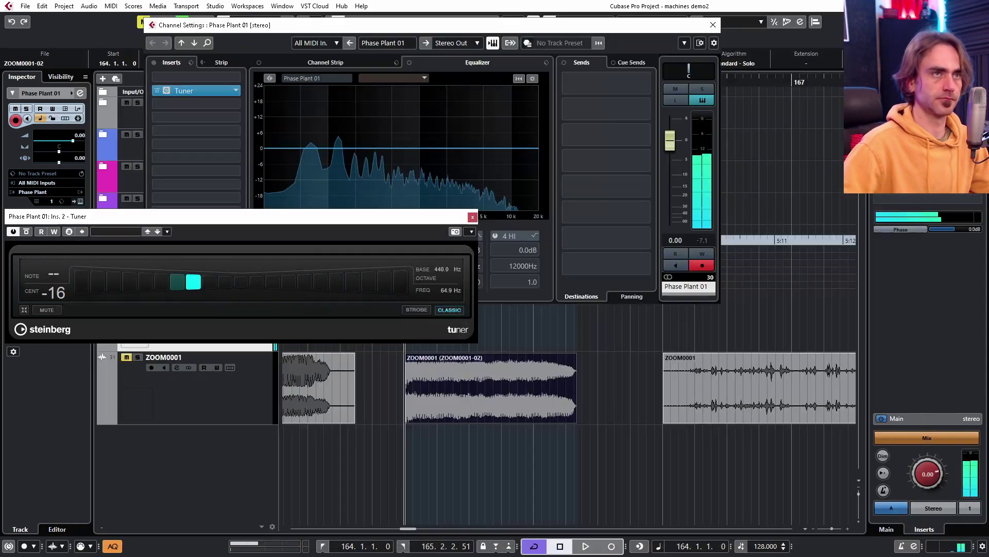
click(473, 216)
key(Escape)
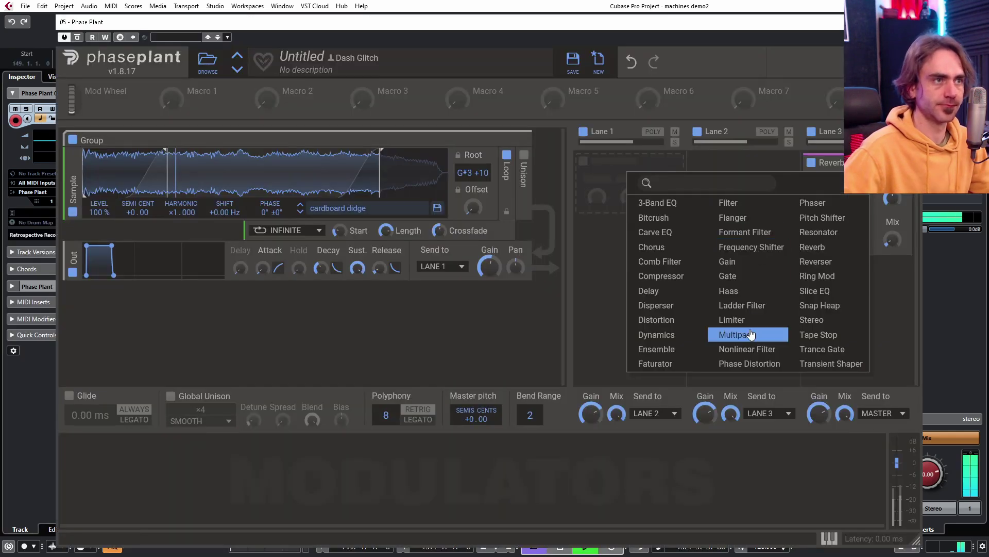
- Add a Nonlinear Filter to Lane 1 and make the patch monophonic with legato retriggering and legato glide at 0.00 ms
click(751, 335)
drag(389, 413, 392, 418)
drag(94, 423, 92, 412)
click(407, 421)
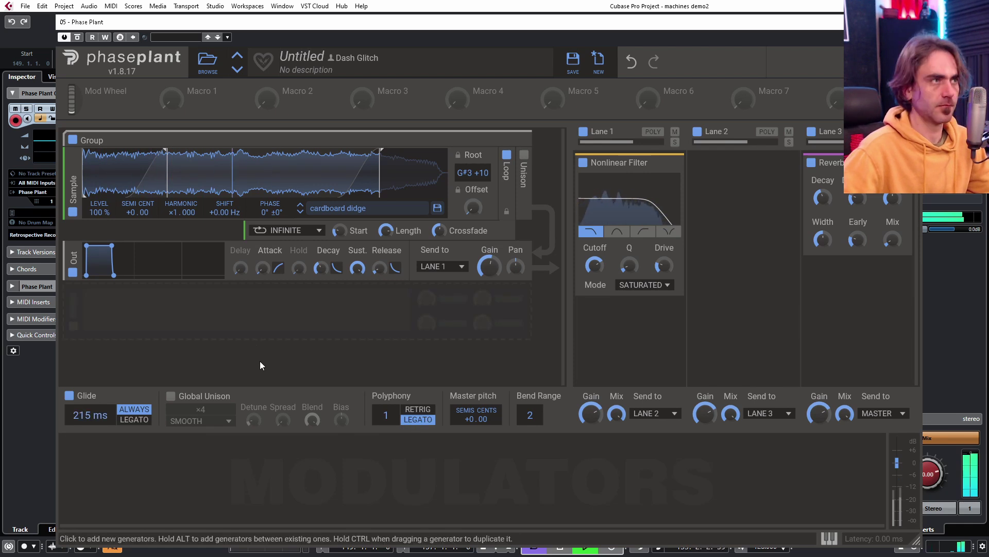
click(135, 420)
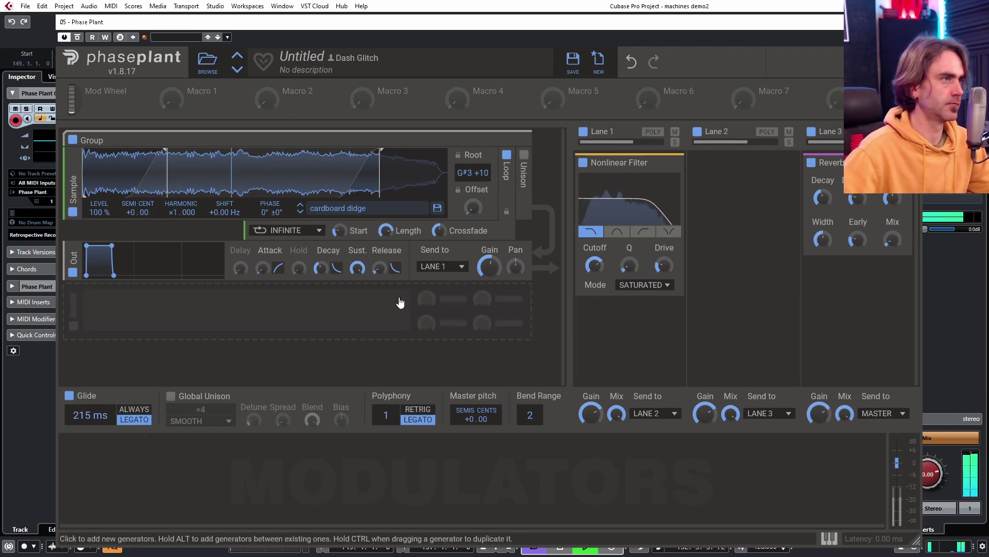
drag(89, 418, 88, 408)
double_click(77, 418)
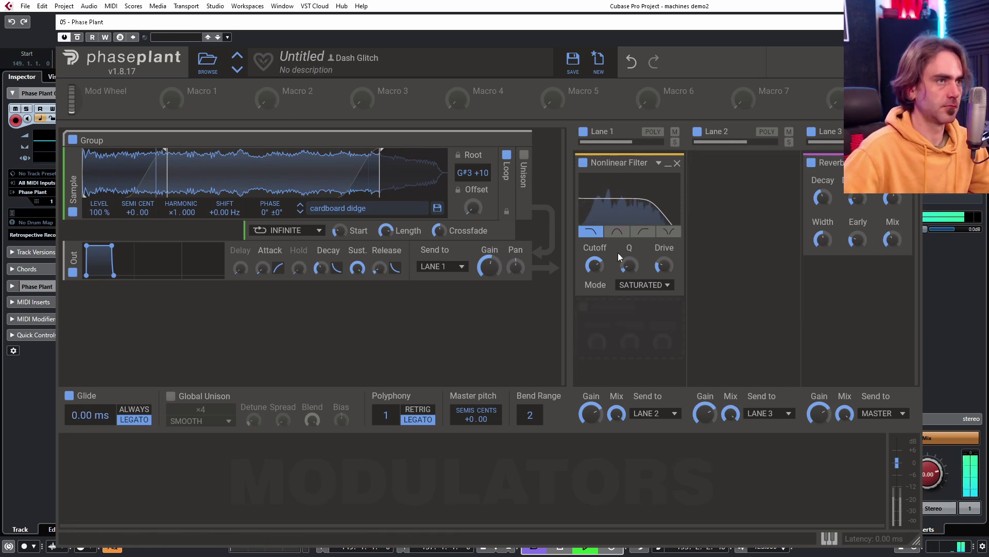
- Raise the Nonlinear Filter's Q, lower its cutoff, and modulate that cutoff with a new free-running sine LFO
drag(629, 266, 595, 264)
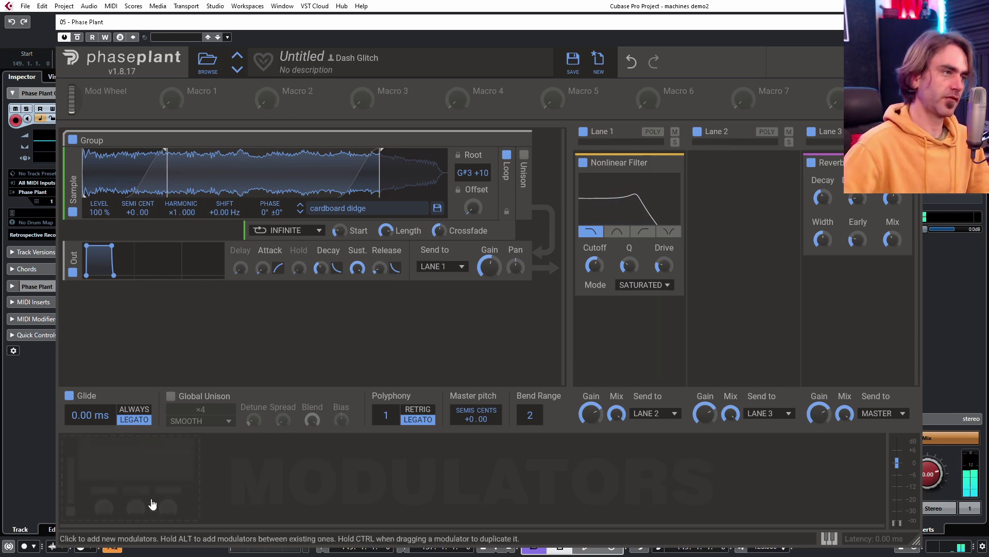
click(152, 504)
click(150, 506)
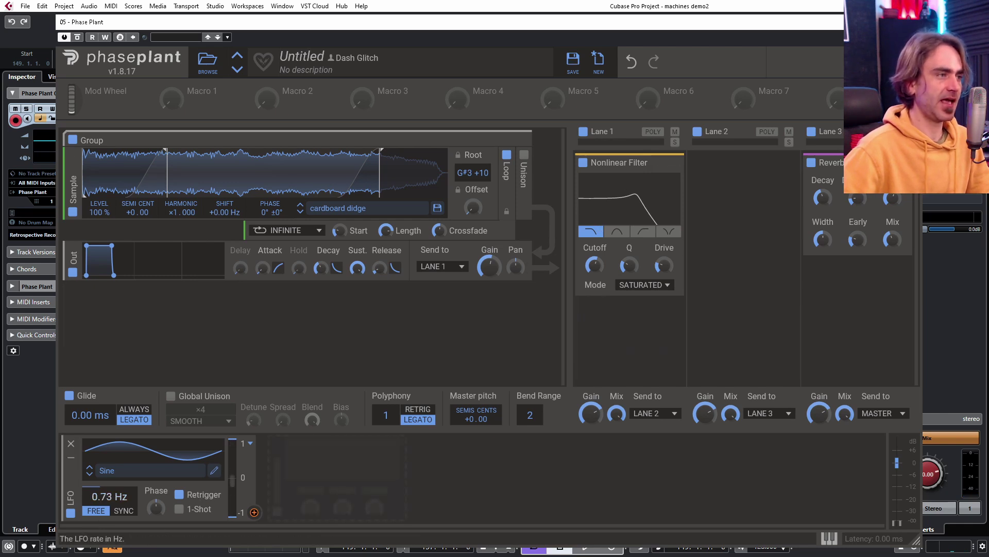
drag(254, 512, 601, 281)
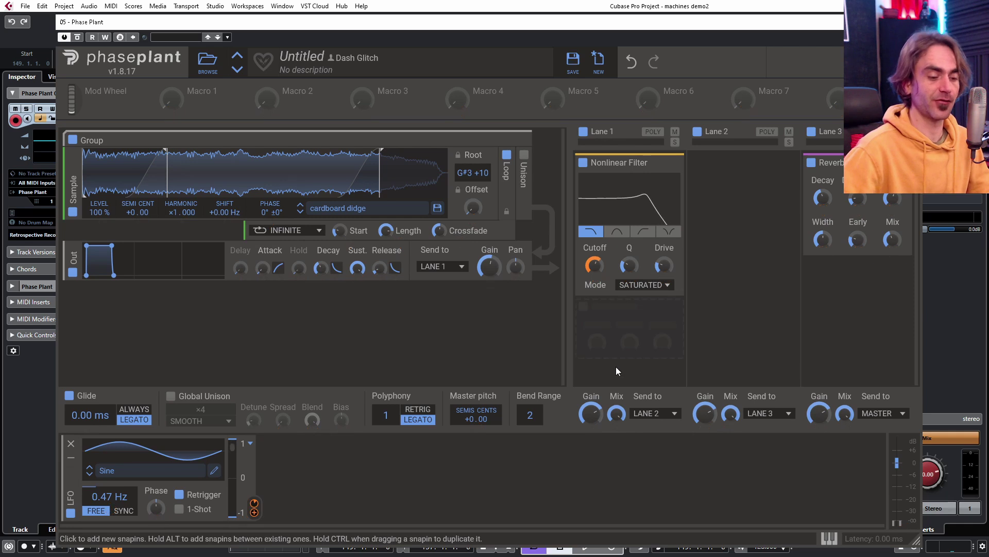
- Switch the Nonlinear Filter to band-pass and blend it using a reduced Lane 1 mix and an LFO rate of 0.52 Hz
click(617, 231)
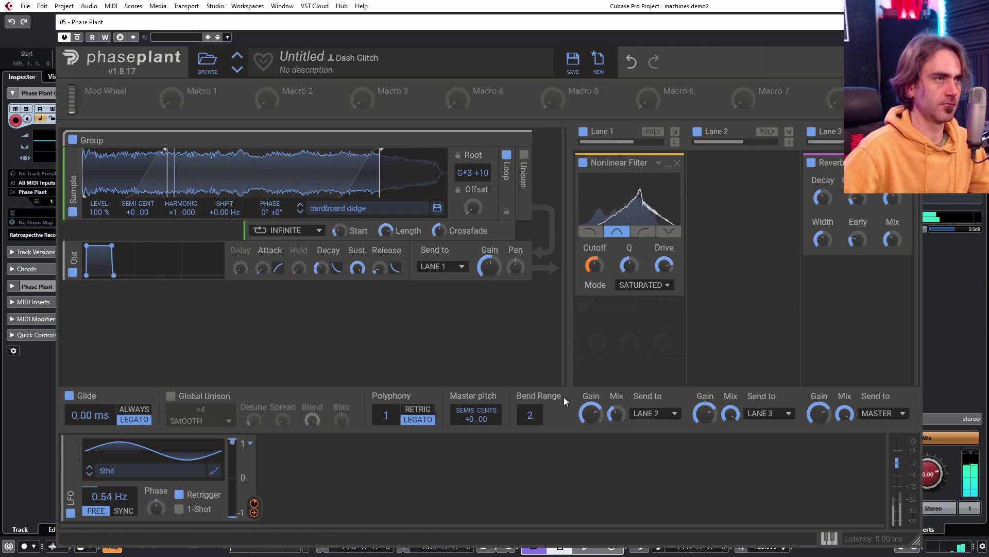
drag(617, 413, 617, 426)
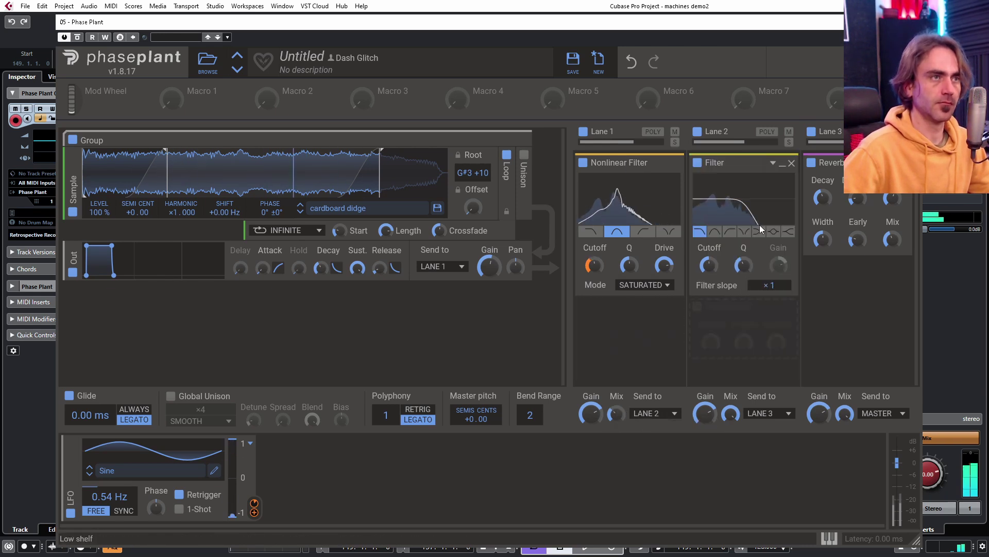
drag(120, 497, 128, 511)
- Add a second LFO, reshape its sine into a falling curve, and sync its rate to 4/16
click(309, 490)
click(321, 508)
click(421, 470)
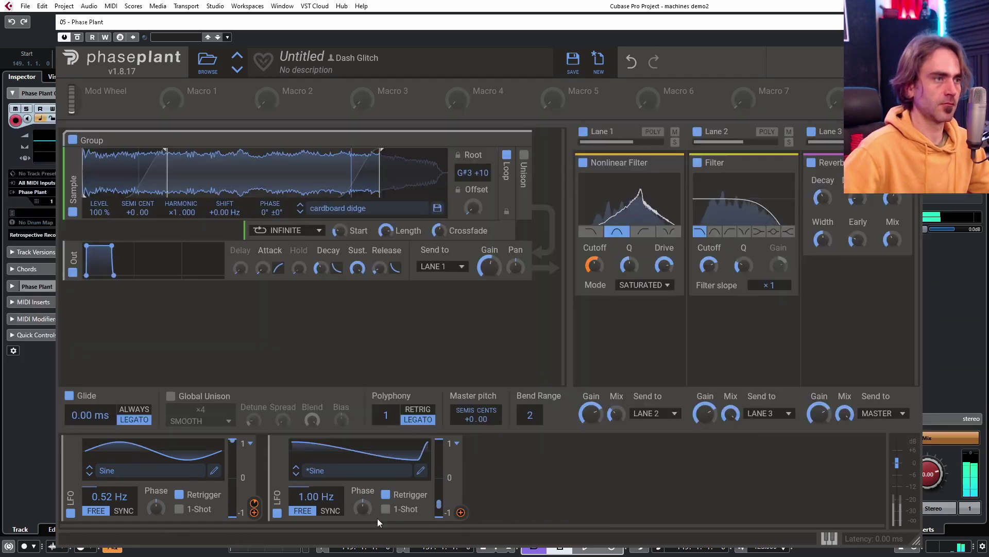
click(330, 510)
- Assign the second LFO to modulate the Lane 1 mix and the cutoff of the Lane 2 Filter
drag(461, 512, 616, 426)
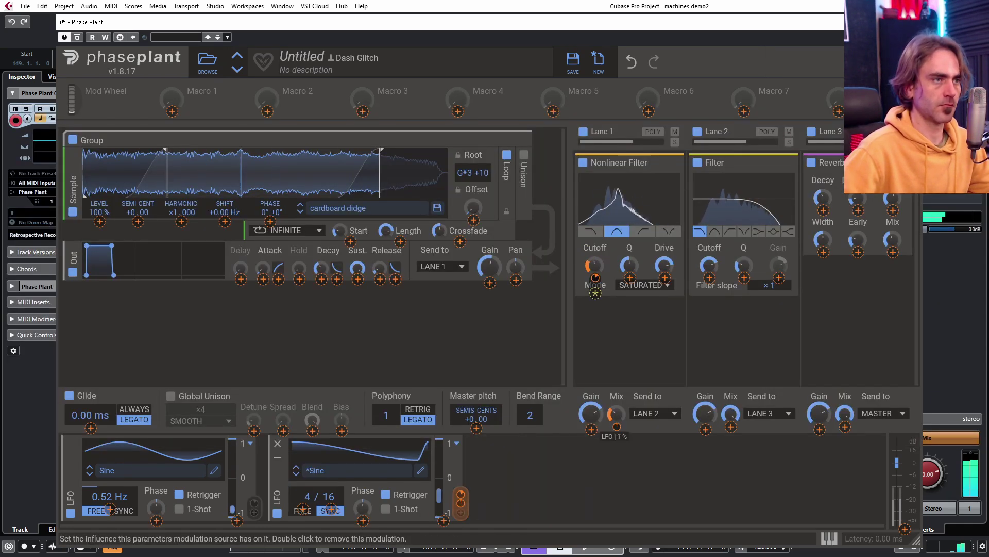
drag(461, 512, 710, 277)
drag(709, 278, 709, 284)
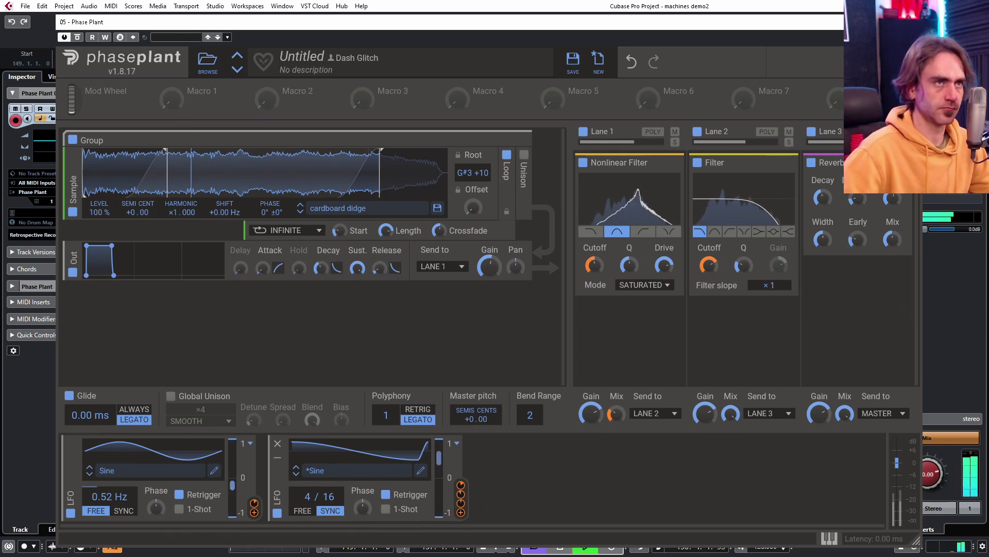
- Enable the low cut in the Phase Plant 01 channel's pre-filter section and return to the Phase Plant window
key(Escape)
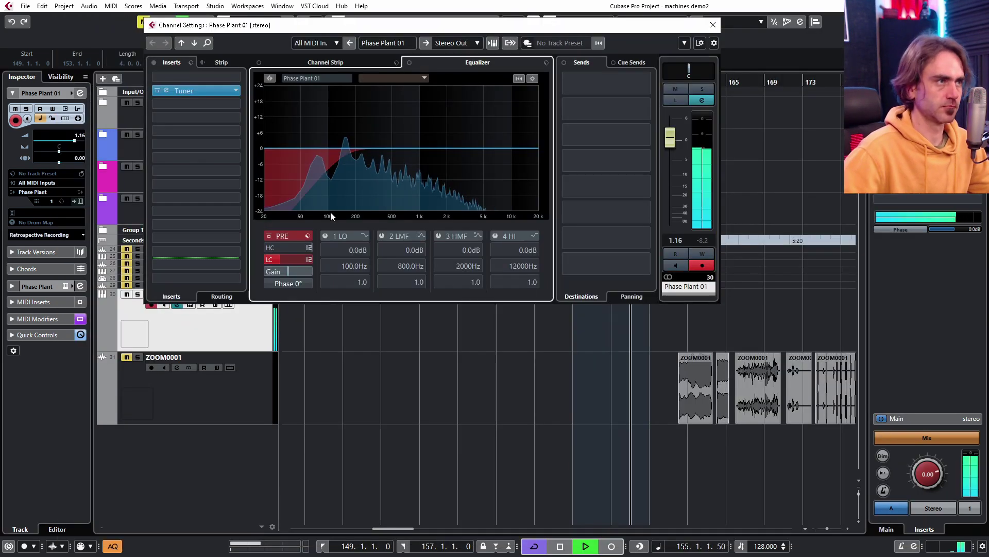
key(Escape)
click(80, 202)
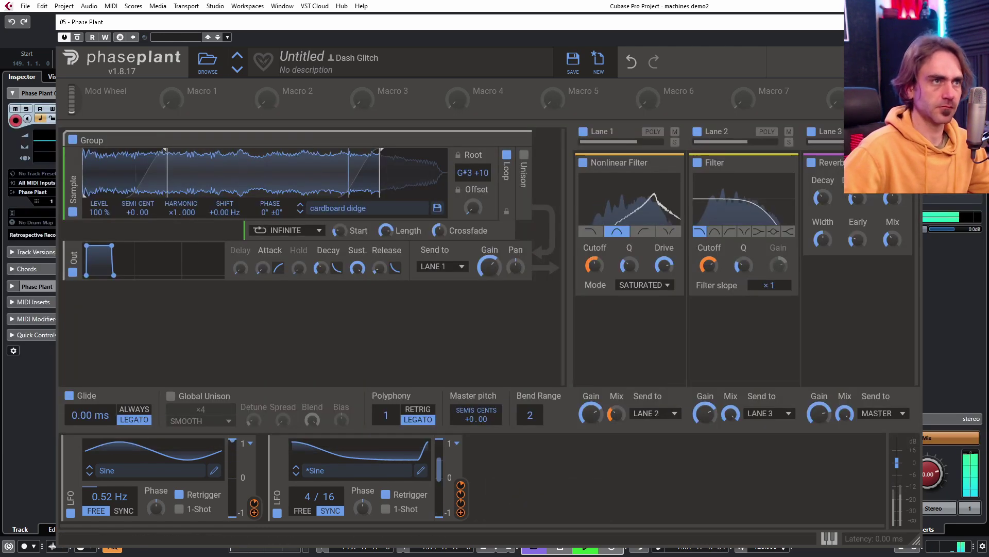
key(e)
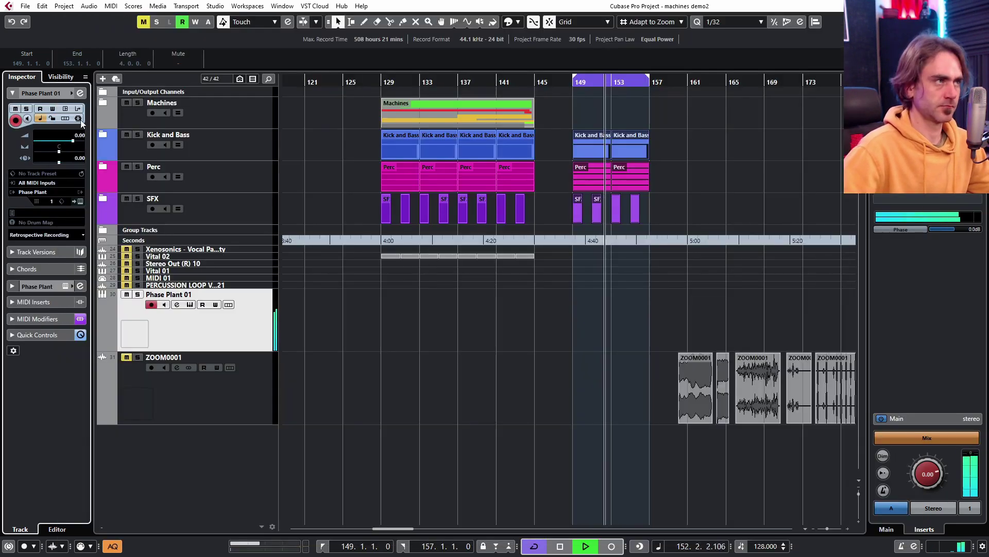
key(e)
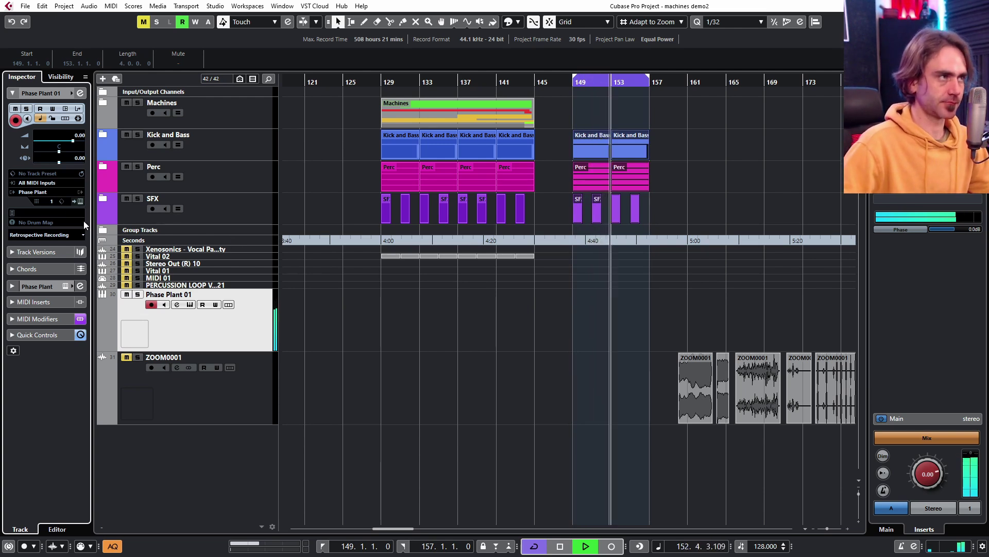
click(80, 202)
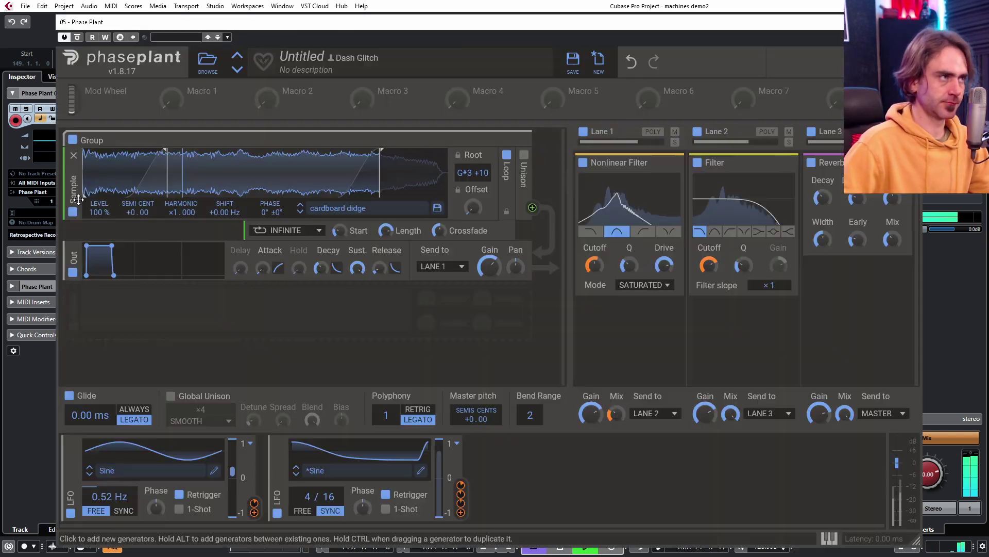
- Save the patch as a preset named Cardboard Didge
click(573, 60)
text(Car)
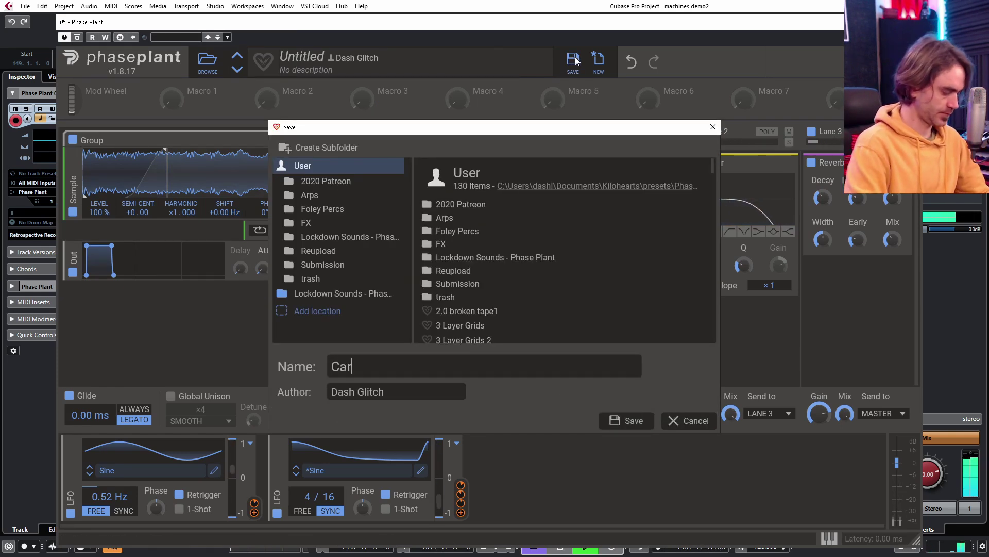
click(689, 421)
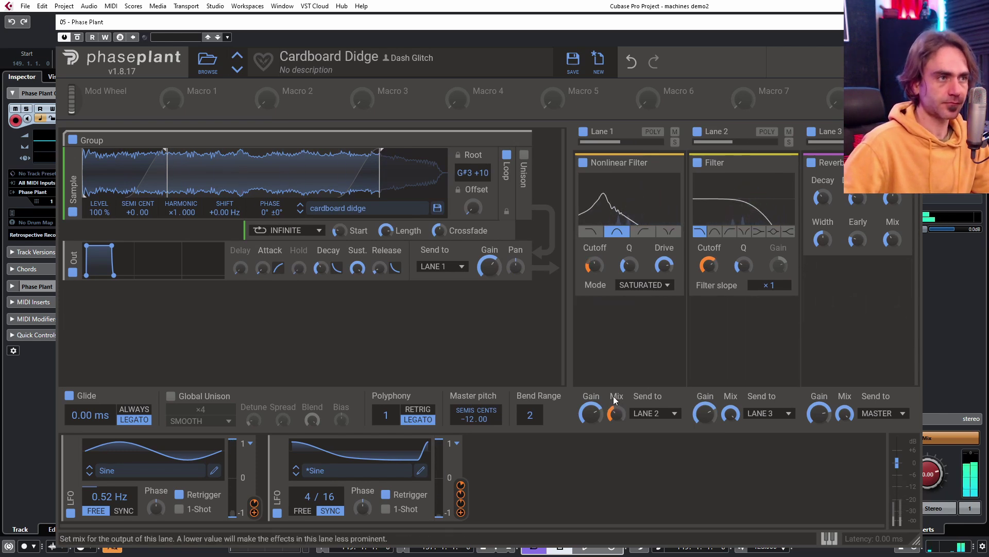
- Delete the Nonlinear Filter, the Lane 2 Filter and both LFOs, and slightly adjust the gain of the Out module
click(677, 163)
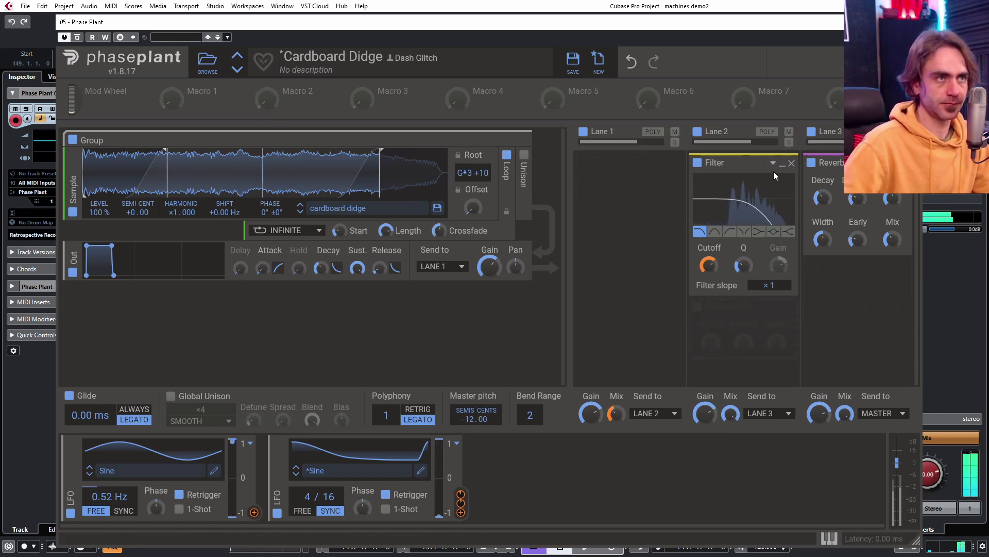
click(792, 164)
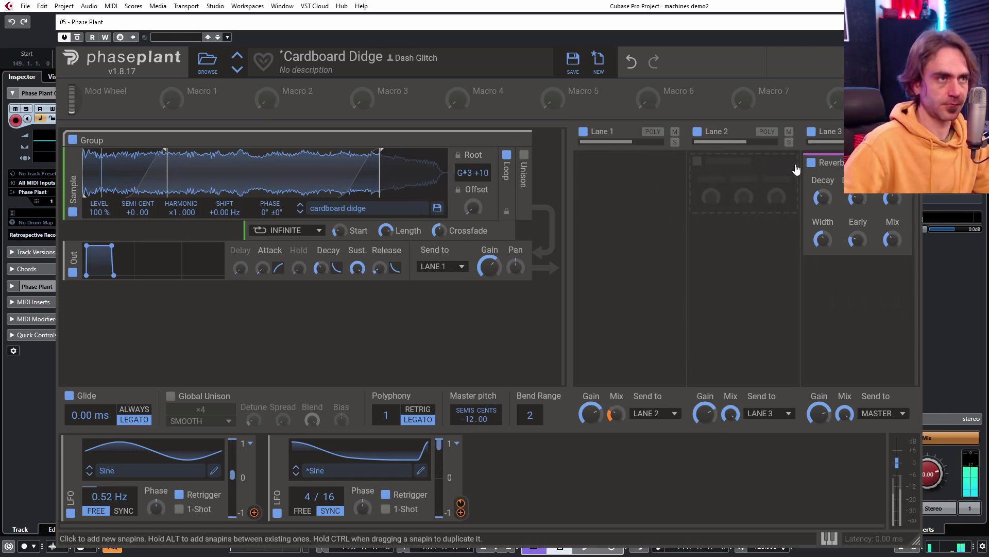
click(276, 442)
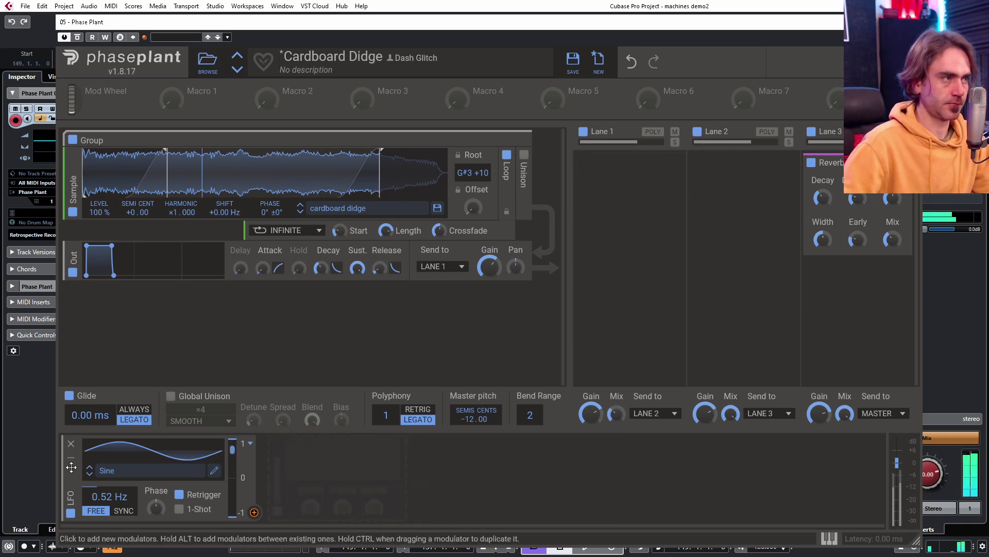
click(71, 449)
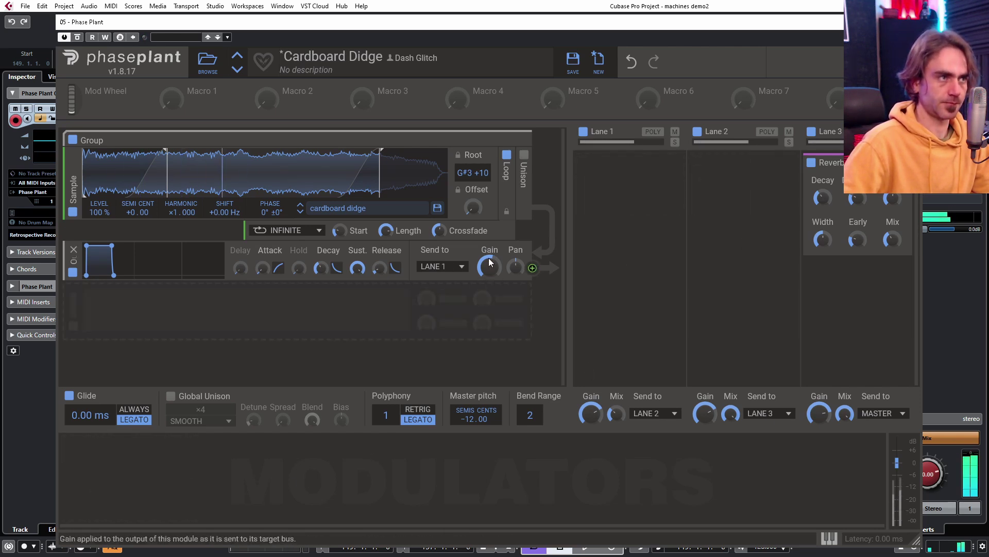
drag(489, 262, 489, 268)
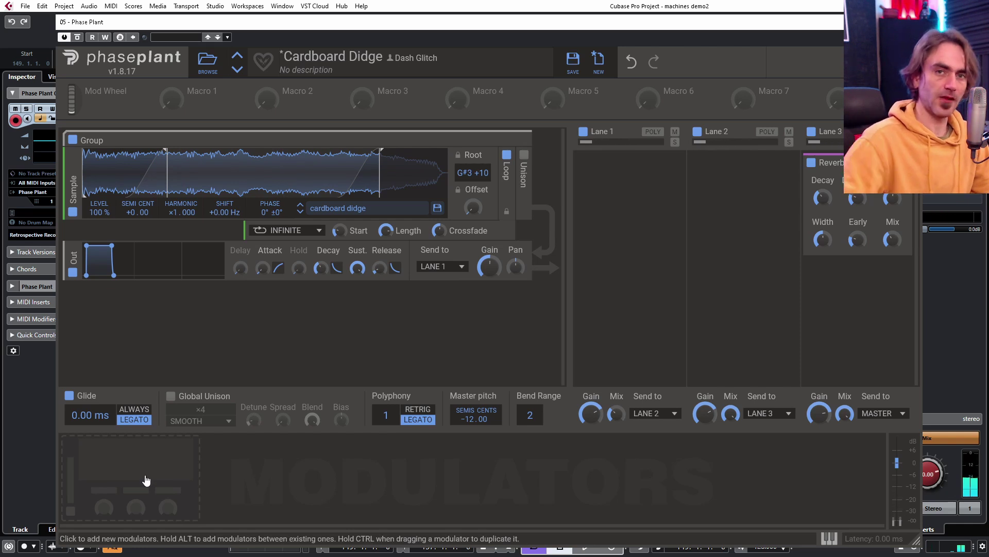
- Add a new LFO and reshape its sine to hold high until about beat 1, drop by beat 2 and stay low
click(145, 479)
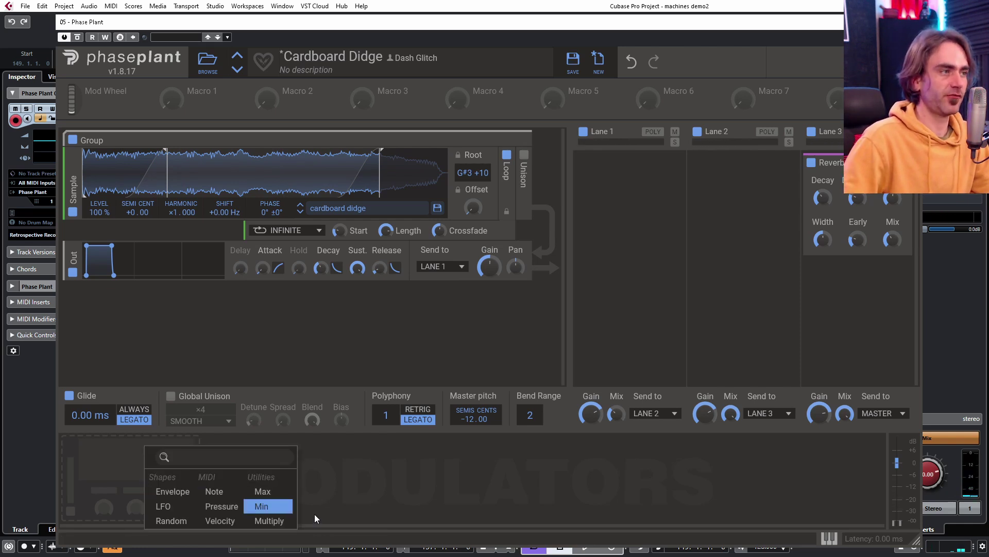
click(161, 505)
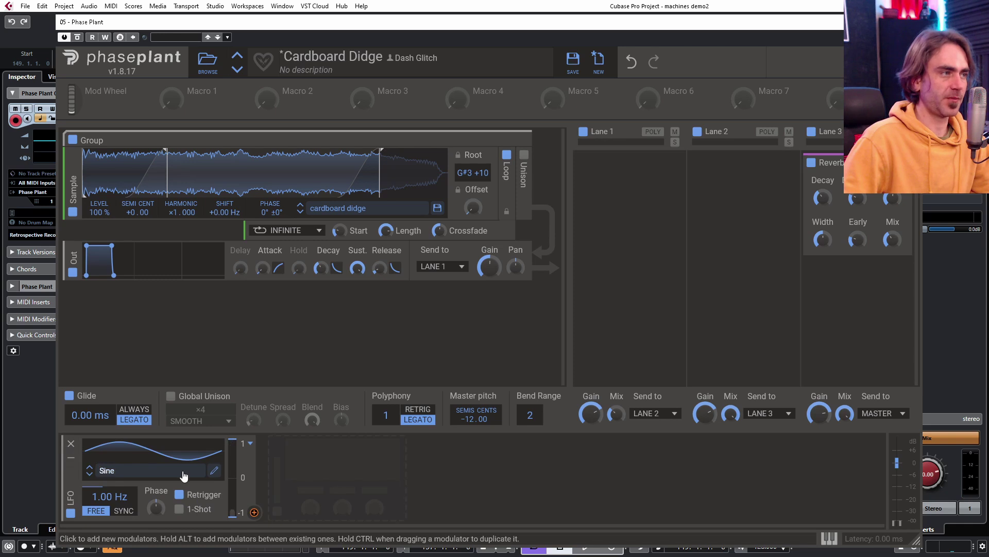
click(214, 470)
drag(115, 220, 138, 118)
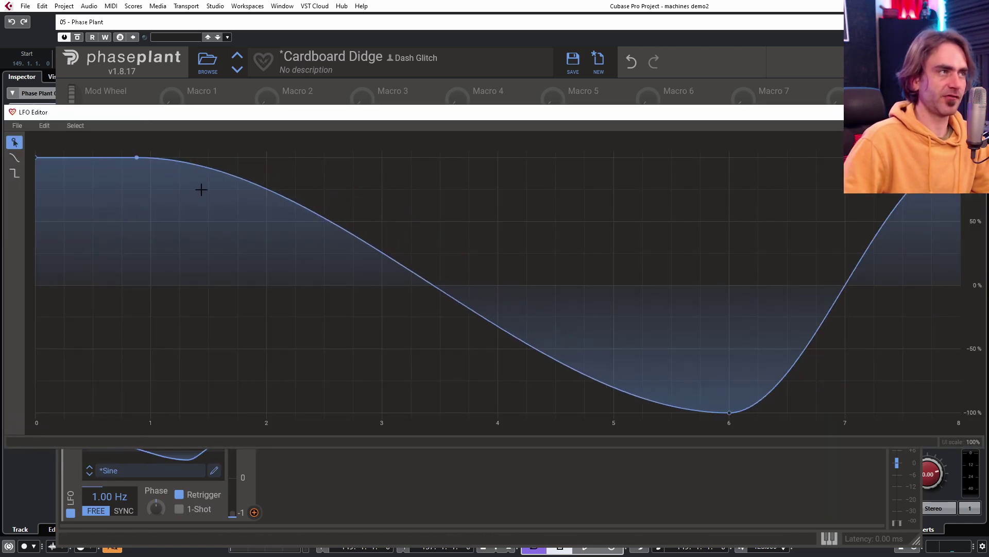
drag(244, 176, 267, 511)
drag(731, 415, 960, 413)
click(973, 112)
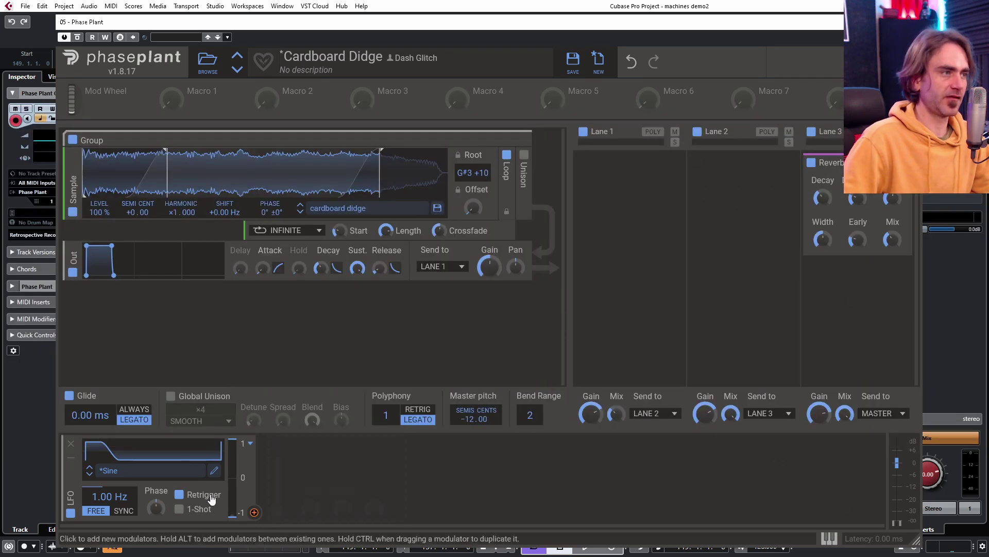
- Enable 1-Shot on the LFO, make it unipolar, and assign it to the sample's pitch with a depth of 12 semitones
click(179, 495)
click(179, 494)
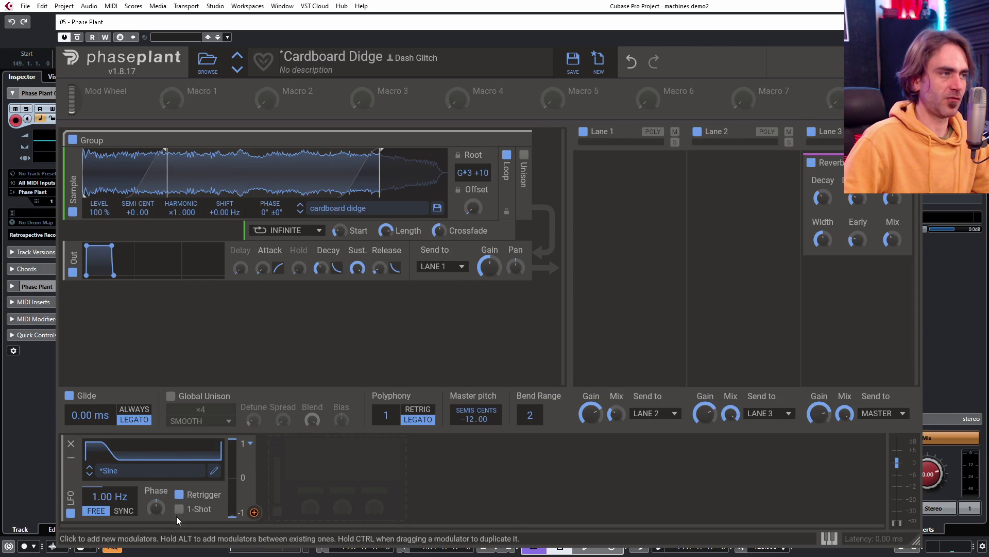
drag(253, 515, 138, 227)
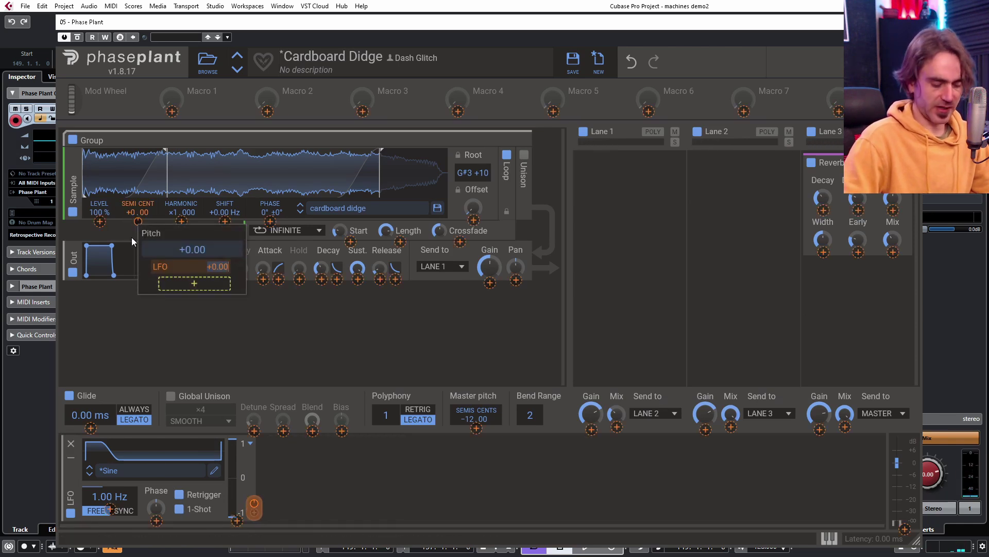
text(12)
key(Return)
click(250, 444)
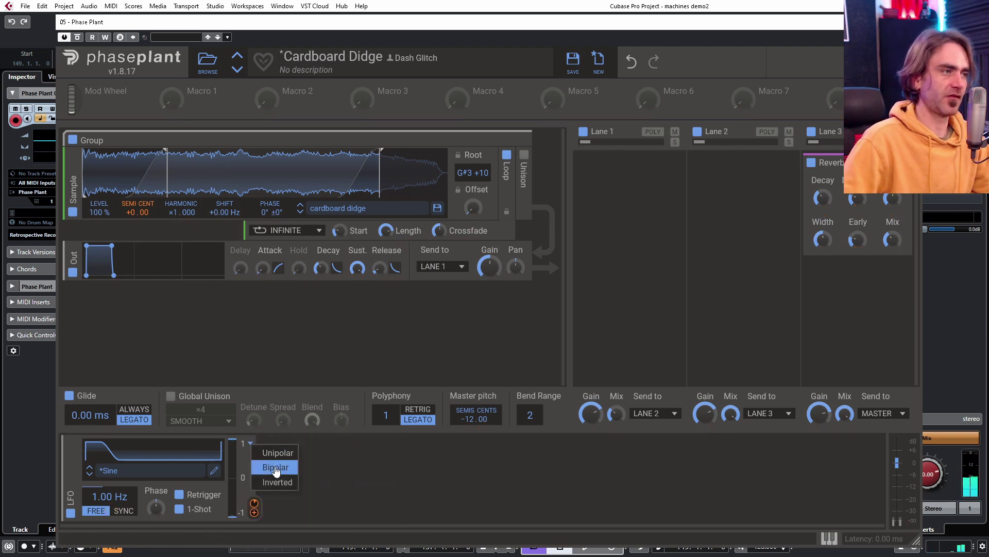
click(273, 464)
- Reshape the LFO curve into a plateau that rises steeply from zero and falls back to zero just before beat 2
click(149, 450)
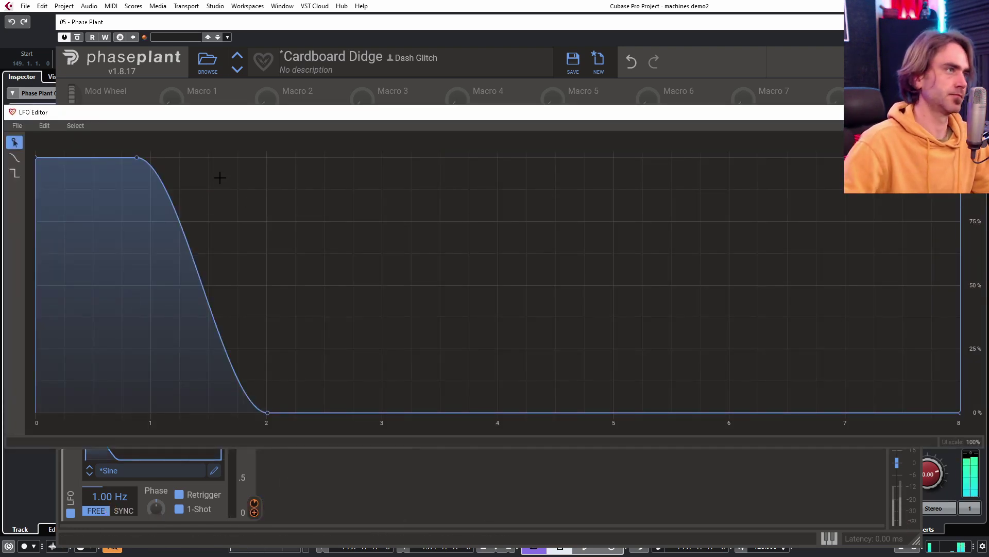
drag(42, 159, 36, 412)
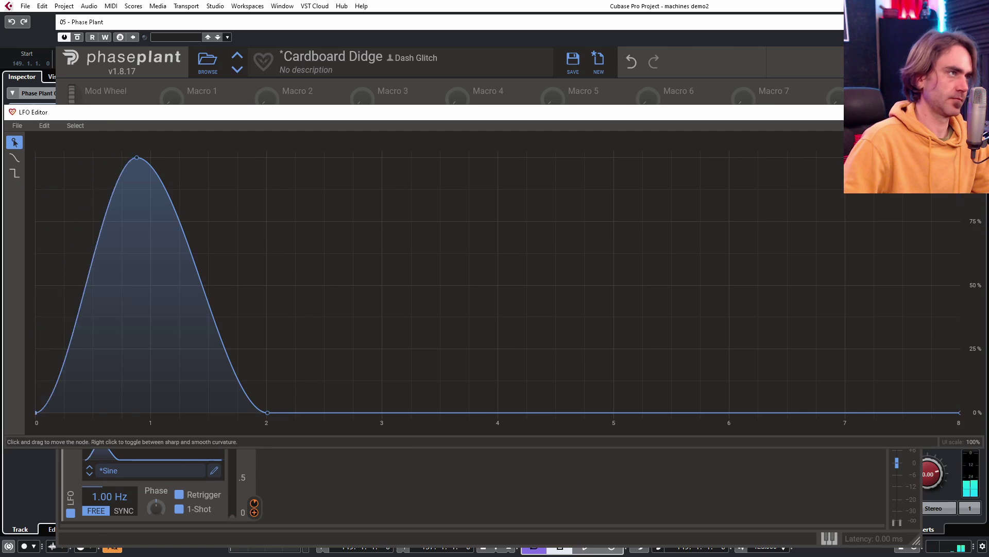
drag(137, 157, 92, 157)
drag(72, 231, 194, 115)
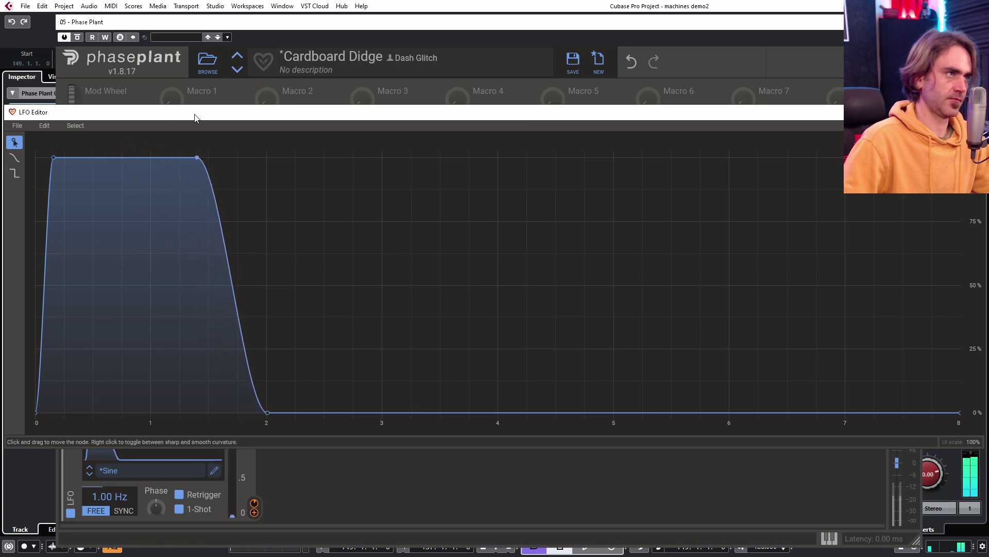
drag(198, 159, 244, 157)
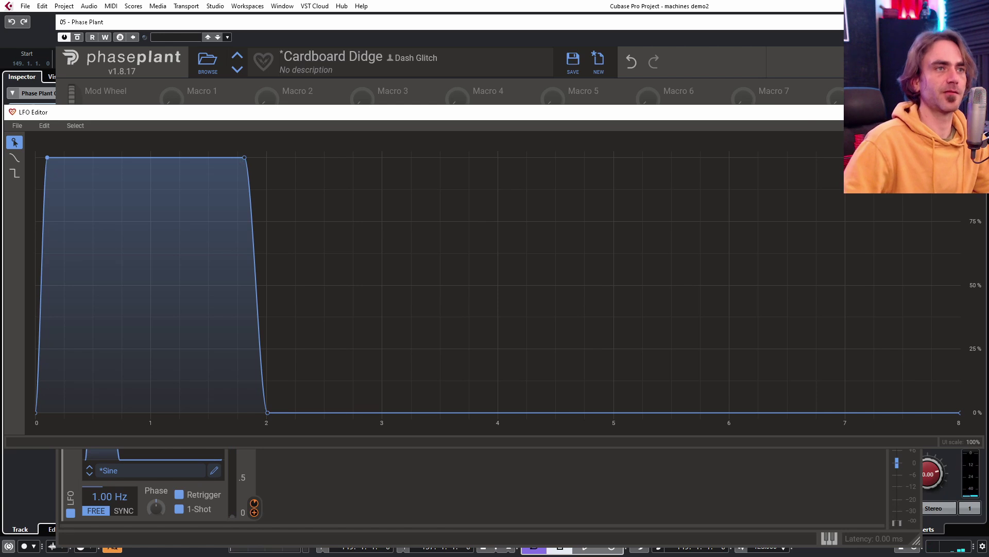
- Refine the LFO editor grid to 12 vertical and 32 horizontal divisions and draw rising and falling steps over the plateau
drag(975, 285, 975, 232)
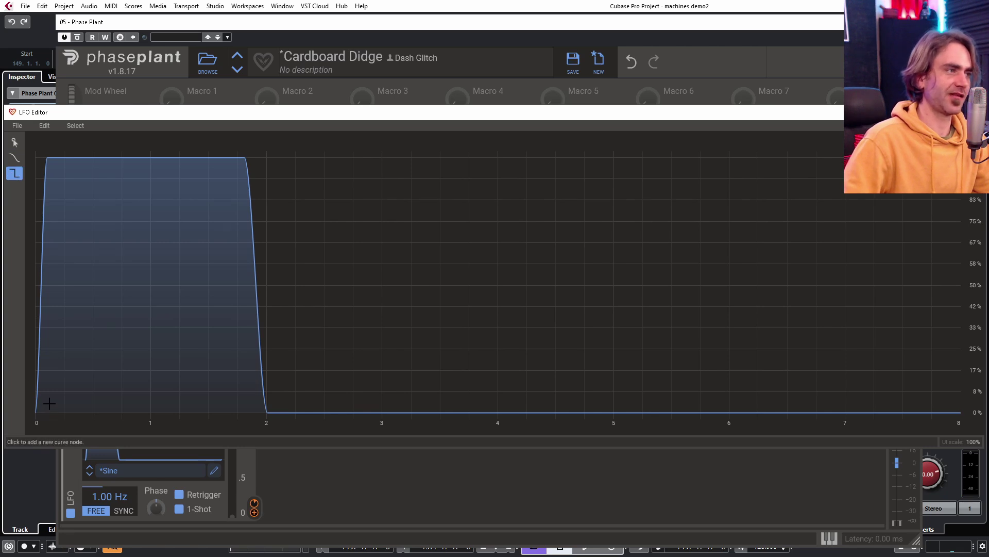
click(50, 396)
mouse_move(50, 396)
mouse_down()
mouse_move(52, 384)
mouse_move(54, 397)
mouse_up()
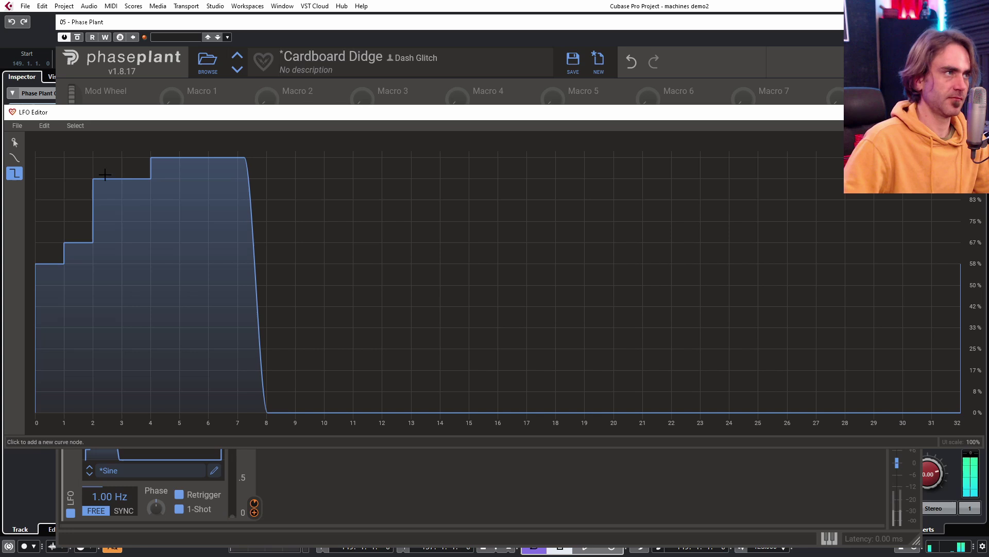
drag(103, 175, 105, 155)
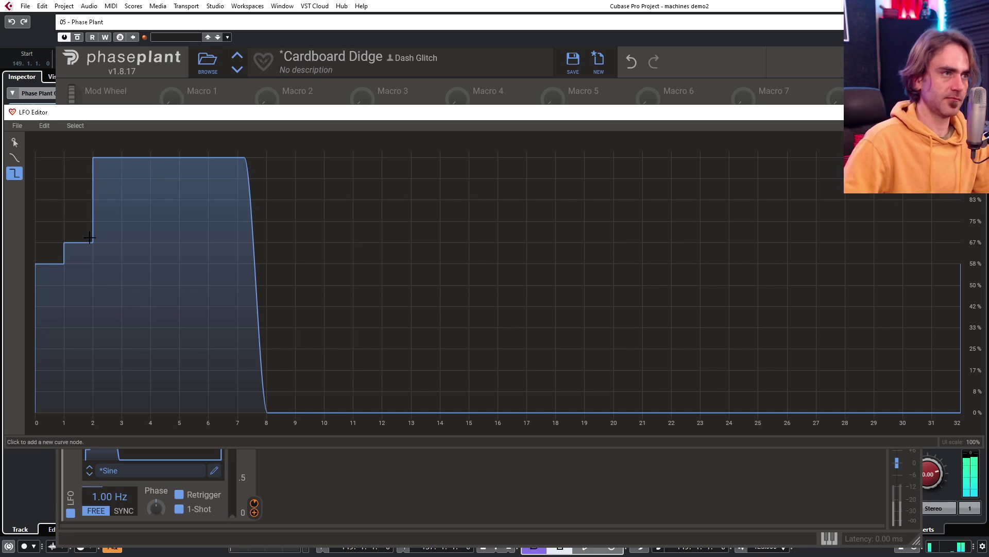
mouse_move(223, 199)
mouse_down()
mouse_move(283, 261)
mouse_move(280, 392)
mouse_move(310, 413)
mouse_up()
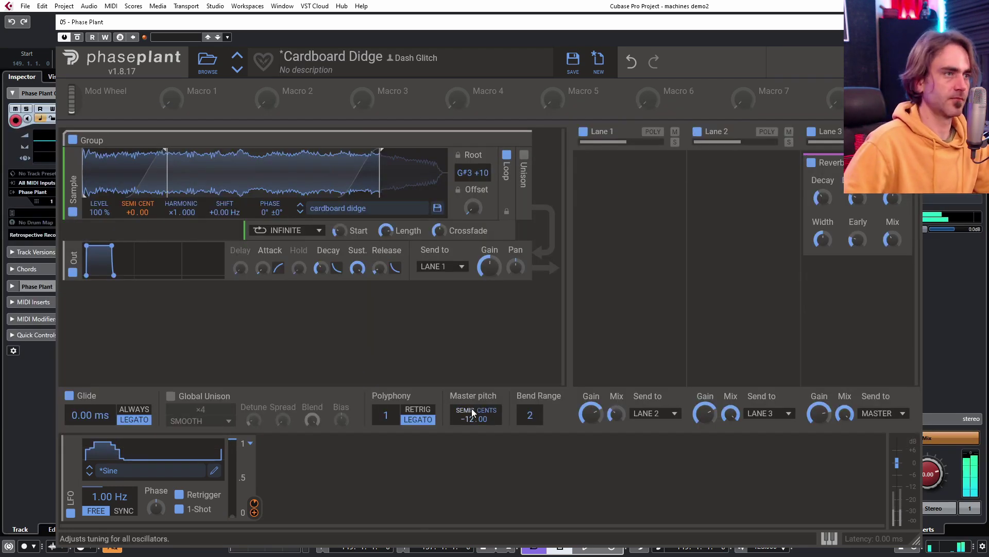
- Raise the master pitch to +12.00 semitones and slow the LFO rate to 0.55 Hz
drag(472, 413, 472, 355)
drag(105, 496, 105, 513)
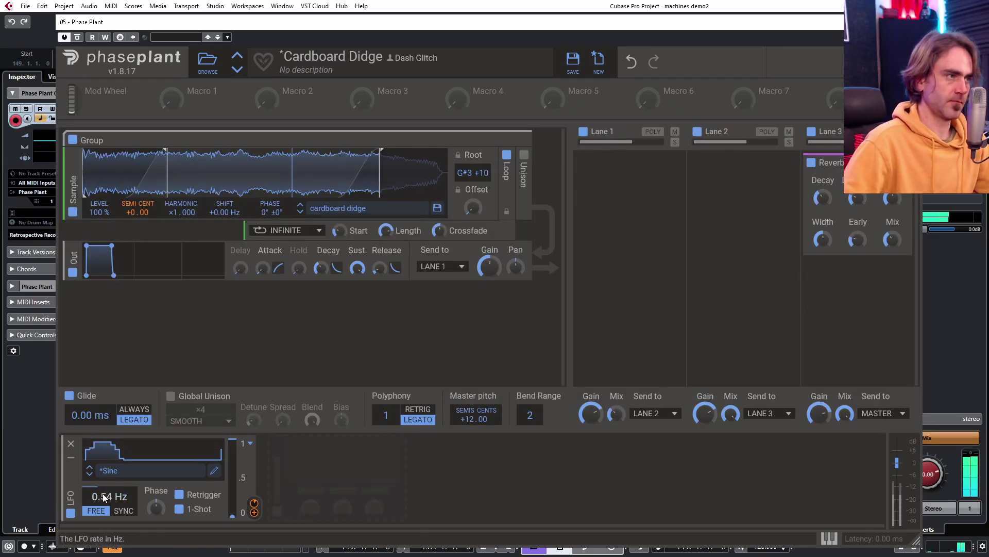
- Add a ping-pong Delay synced to 3/16 in Lane 1 and save the preset as Cardboard Pan Pipe Arp
click(628, 217)
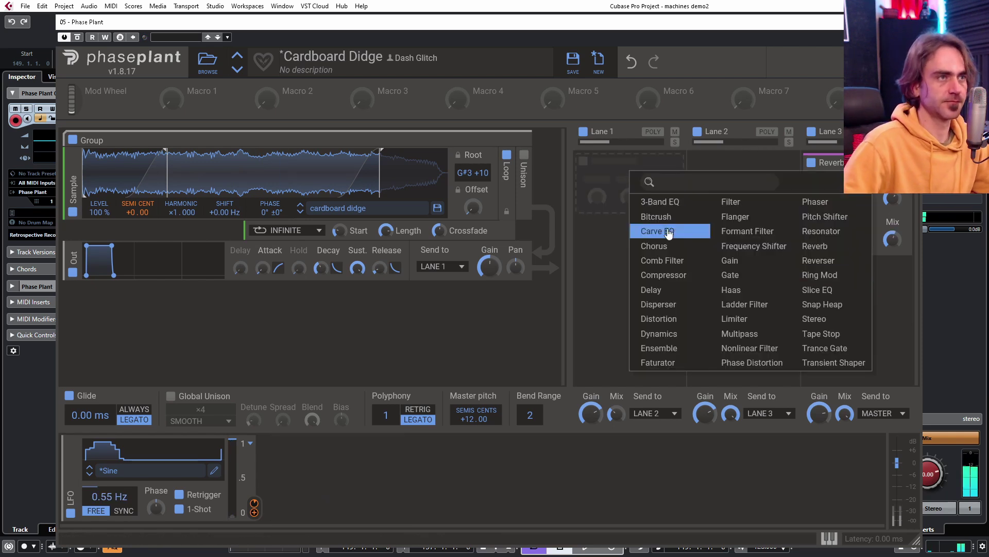
click(656, 232)
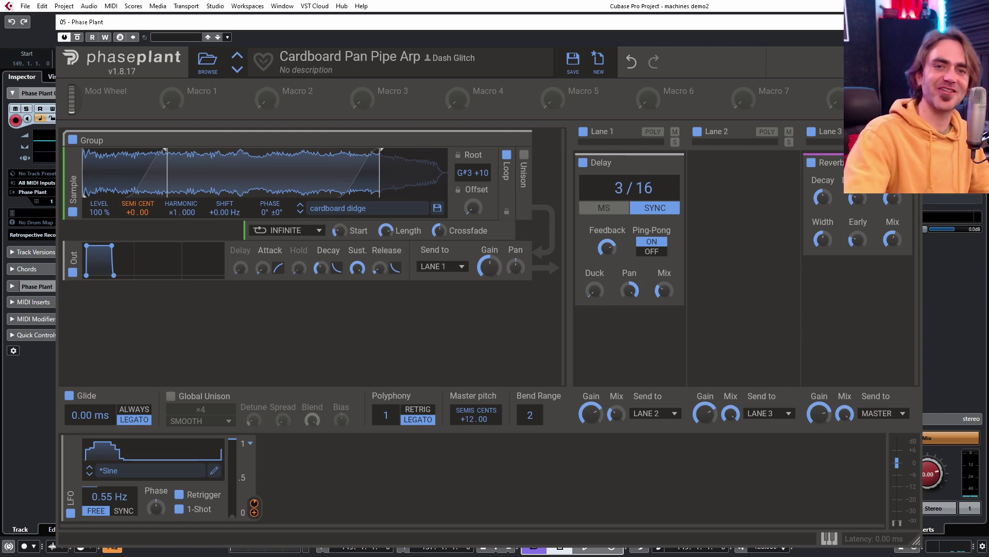
key(space)
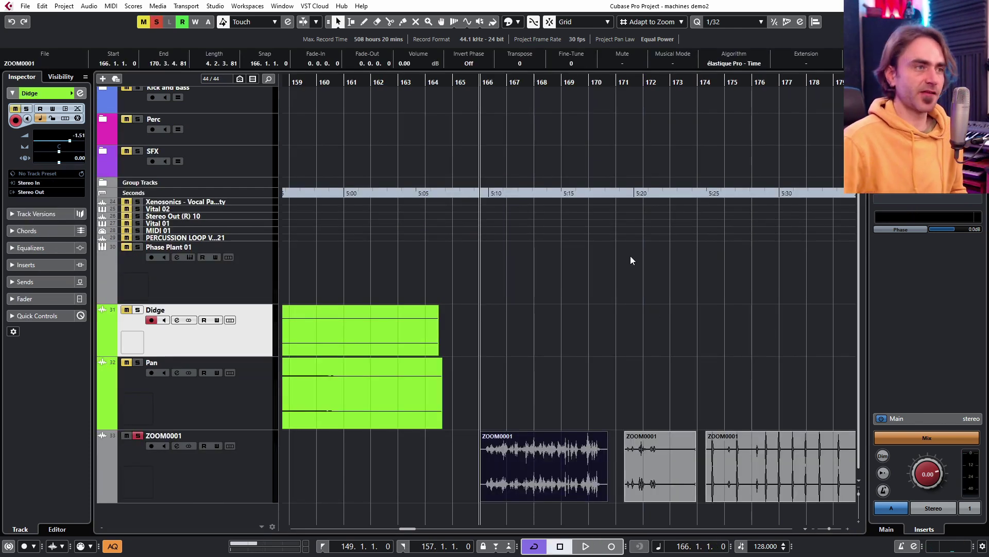
- Play back the first ZOOM0001 recording clip at bar 166 in the Cubase project
scroll(541, 402, right, 3)
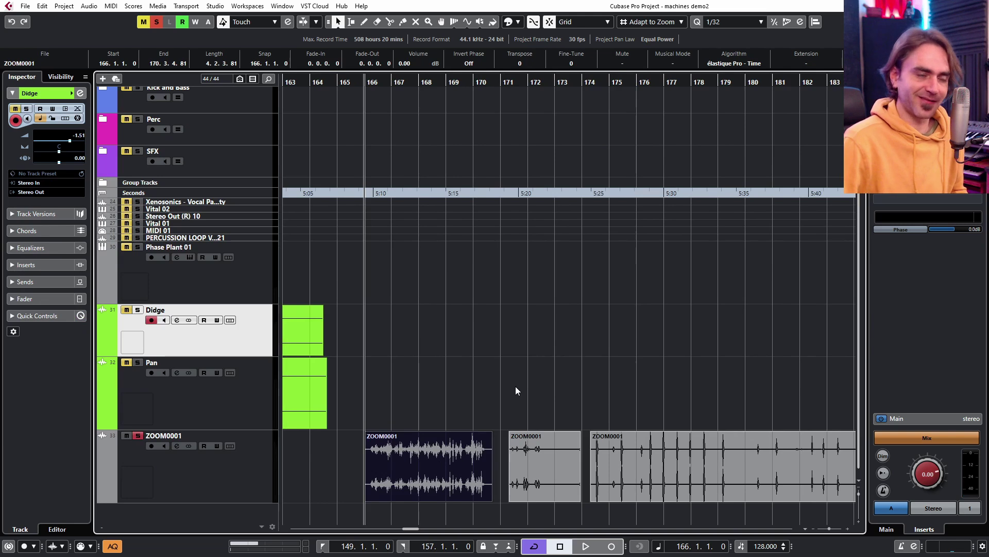
scroll(516, 386, up, 2)
scroll(552, 371, left, 2)
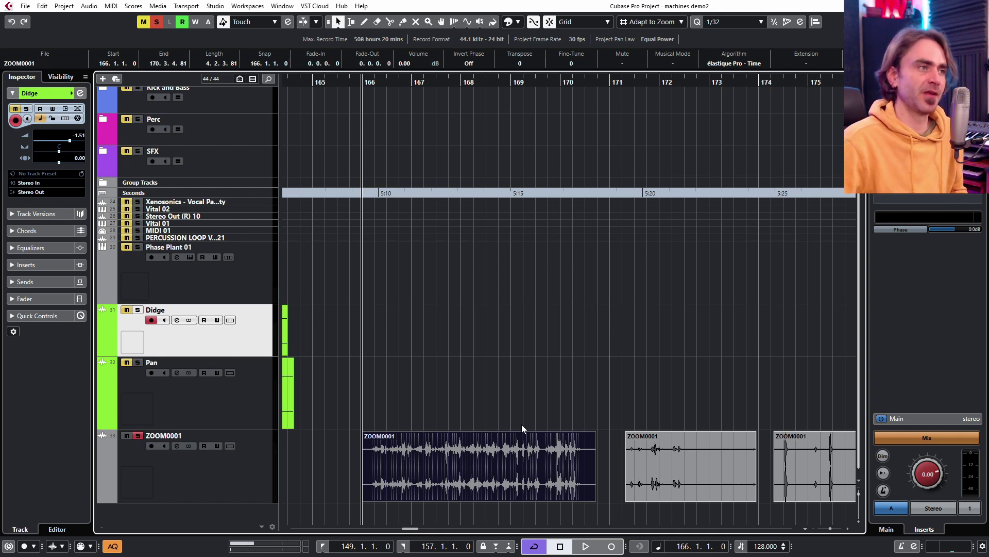
scroll(420, 471, up, 2)
scroll(453, 417, right, 1)
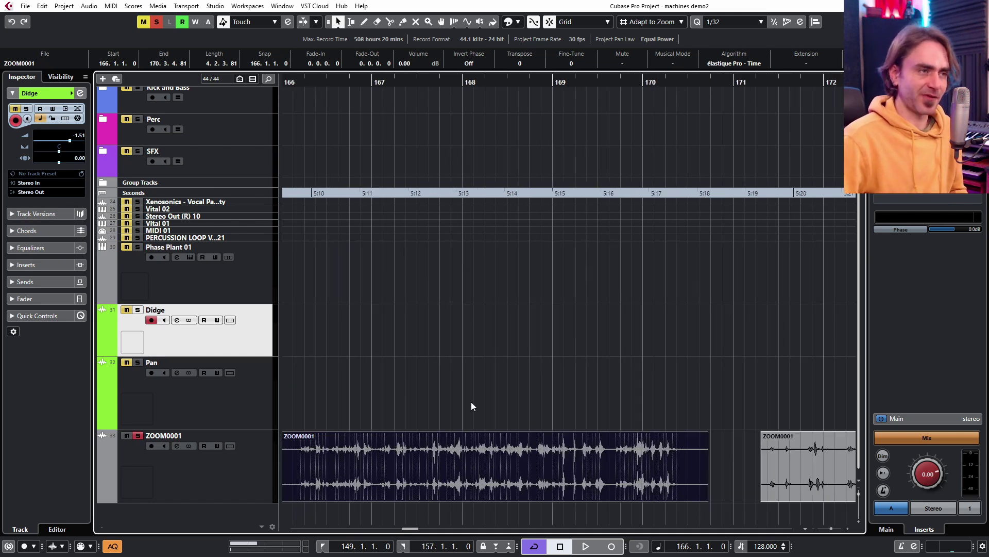
scroll(527, 353, left, 1)
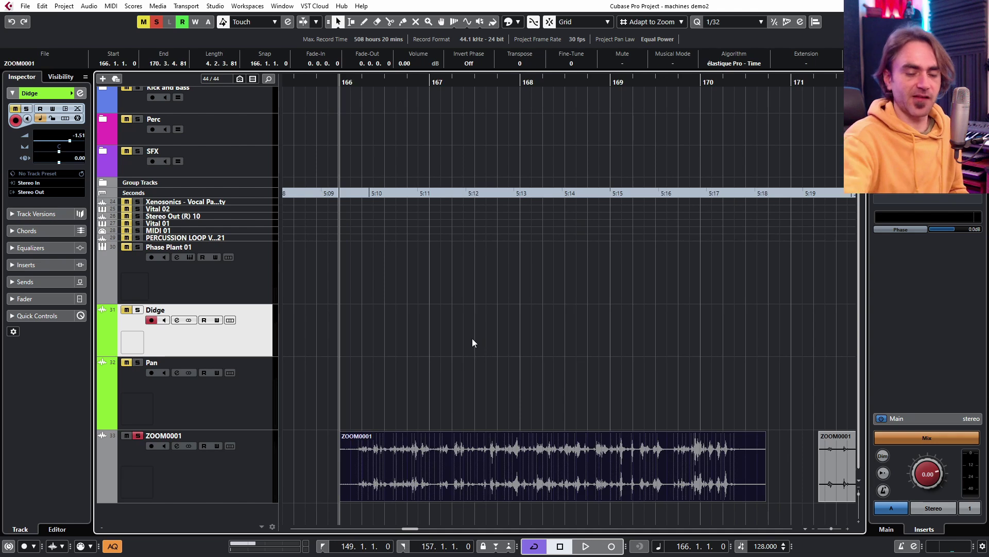
click(404, 427)
key(space)
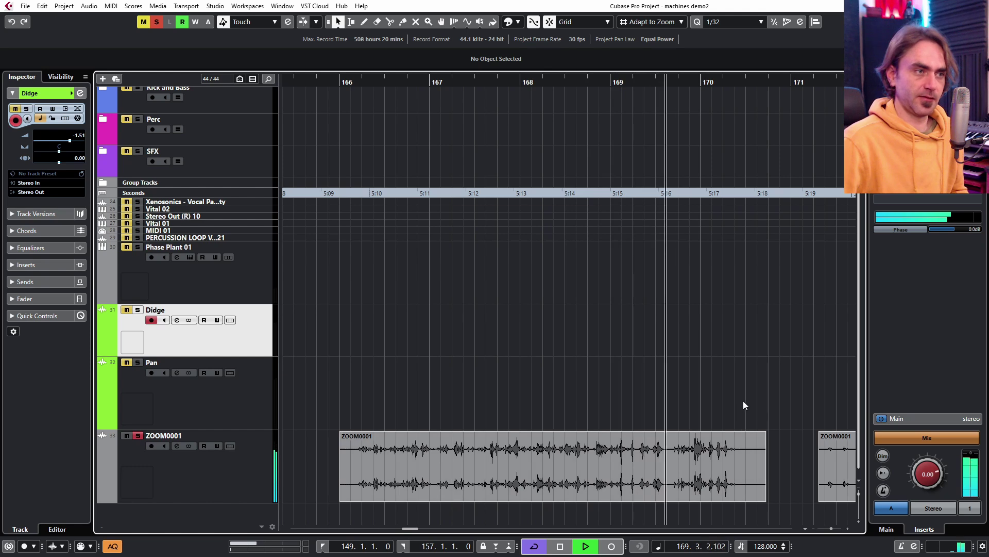
key(space)
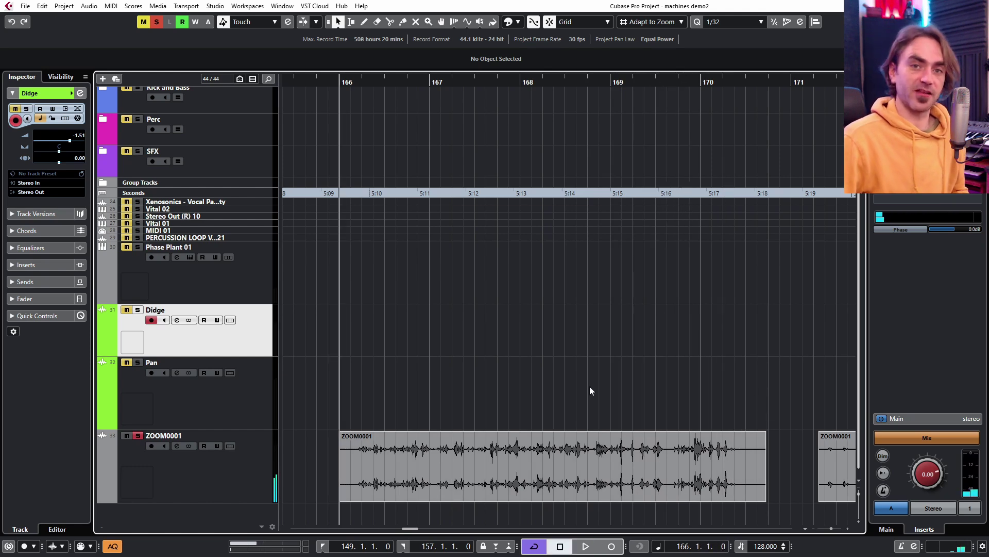
- Open the ZOOM0001 track's channel settings and apply a low cut at 187.6 Hz in the equalizer's pre-filter
click(459, 475)
click(203, 466)
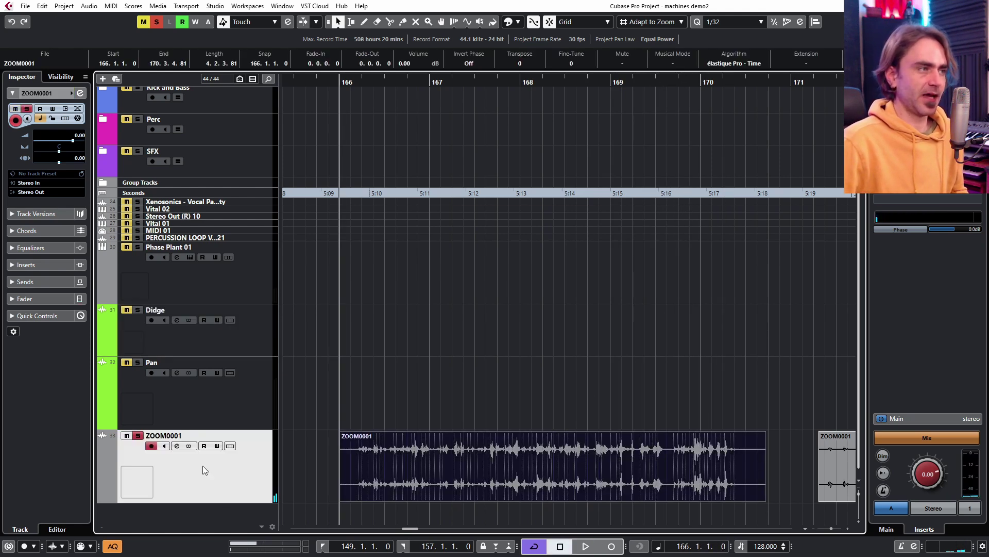
click(80, 94)
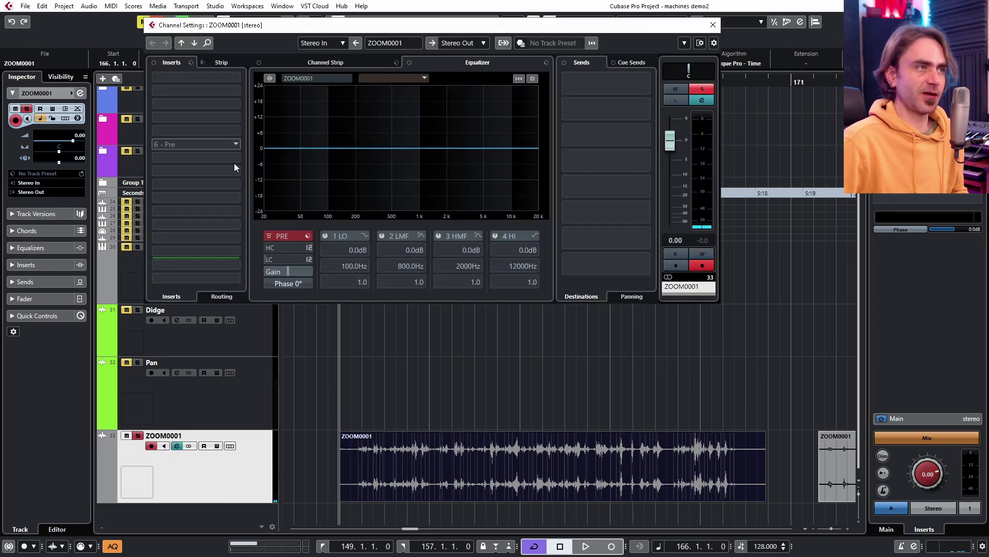
drag(306, 214, 327, 166)
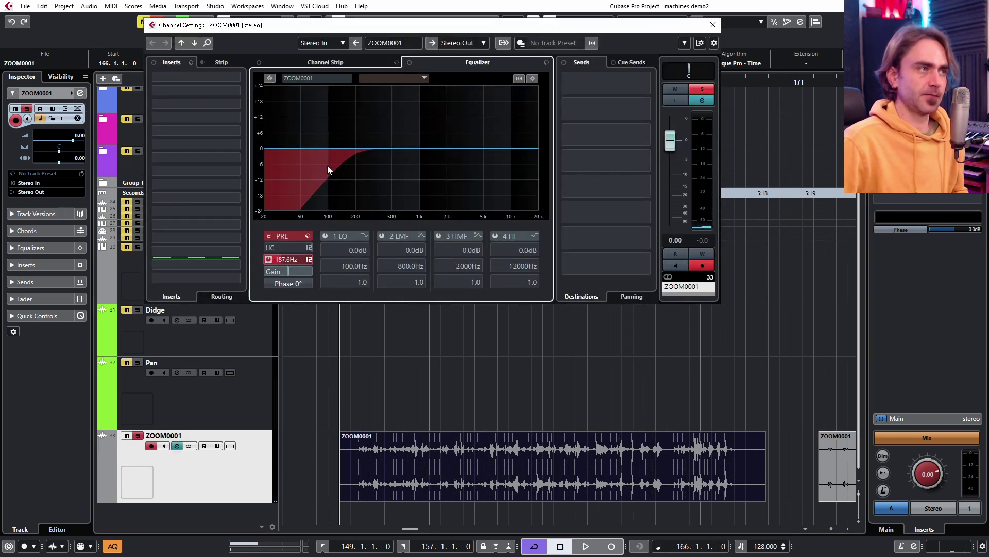
- Play back the filtered ZOOM0001 clip at bar 166 with the channel settings closed
key(space)
key(Escape)
key(space)
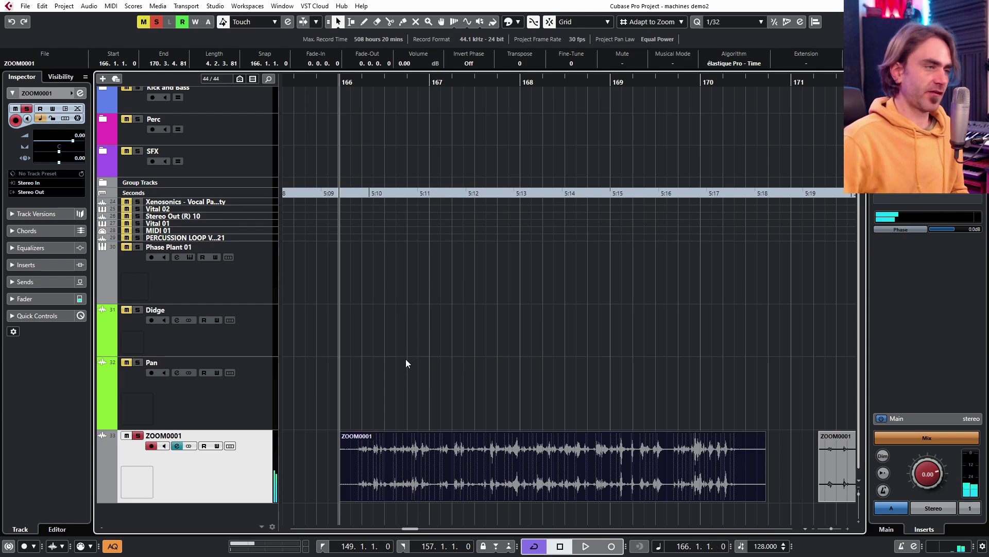
click(378, 435)
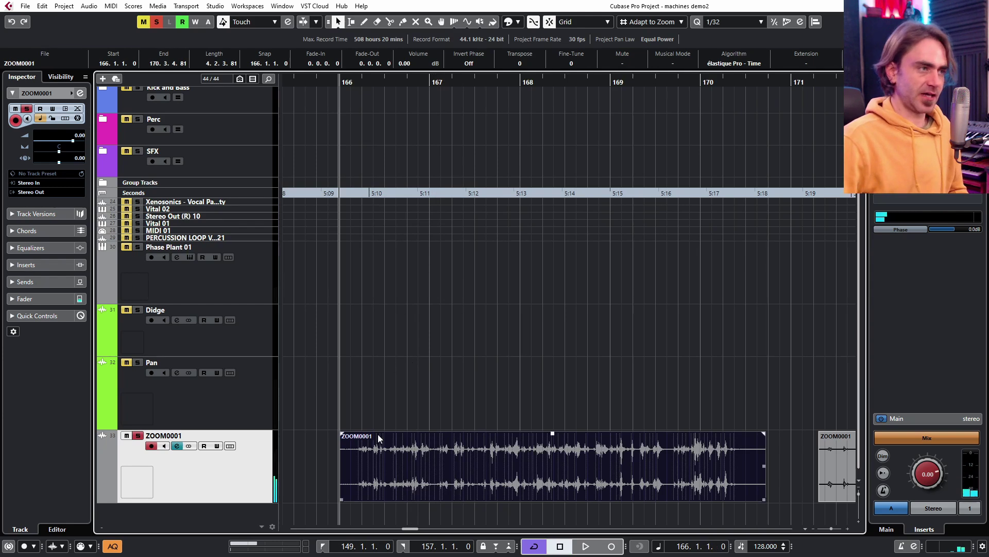
- Turn snap off and trim the start and end of the first ZOOM0001 clip tightly to the recorded sound
click(548, 22)
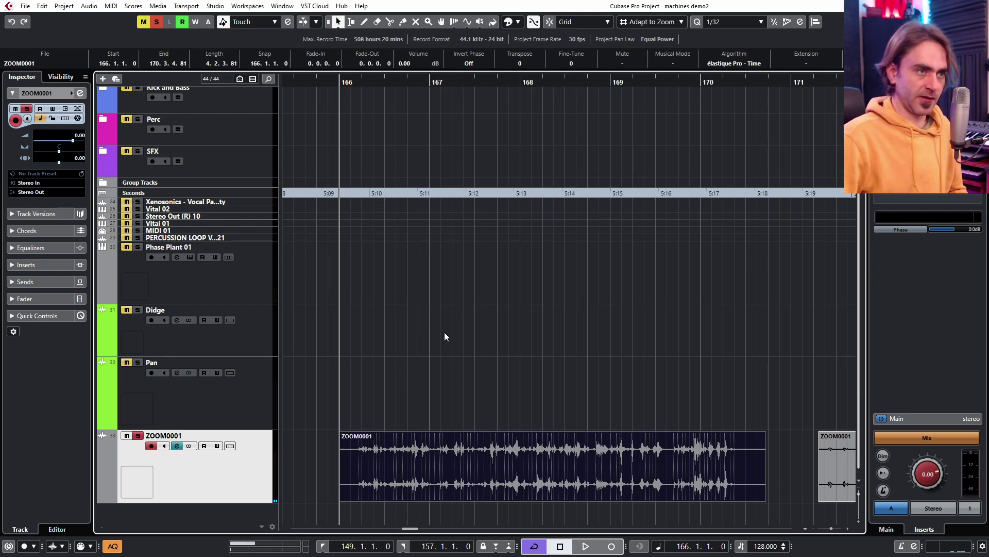
key(h)
drag(372, 494, 402, 494)
key(h)
key(h)
key(h)
key(h)
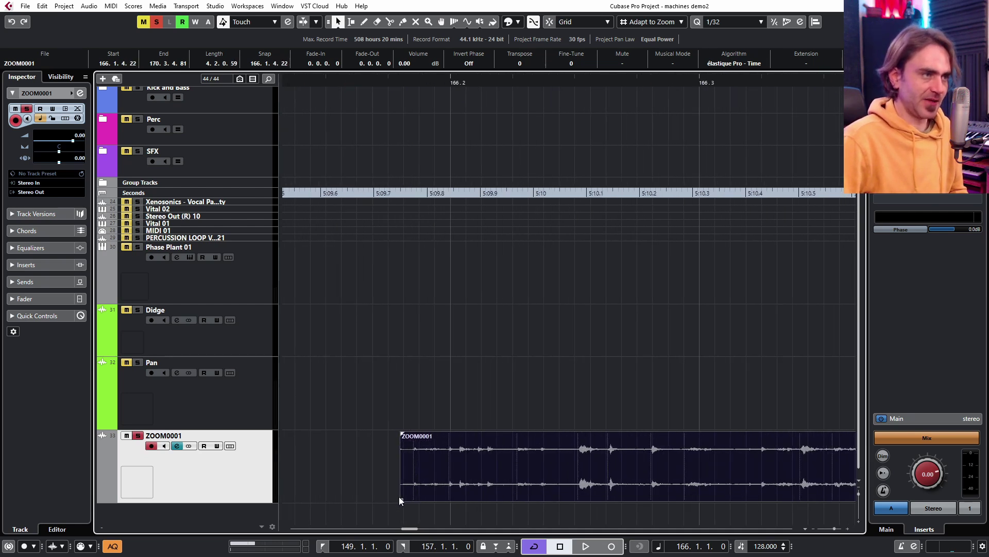
drag(401, 502, 404, 502)
scroll(425, 477, down, 6)
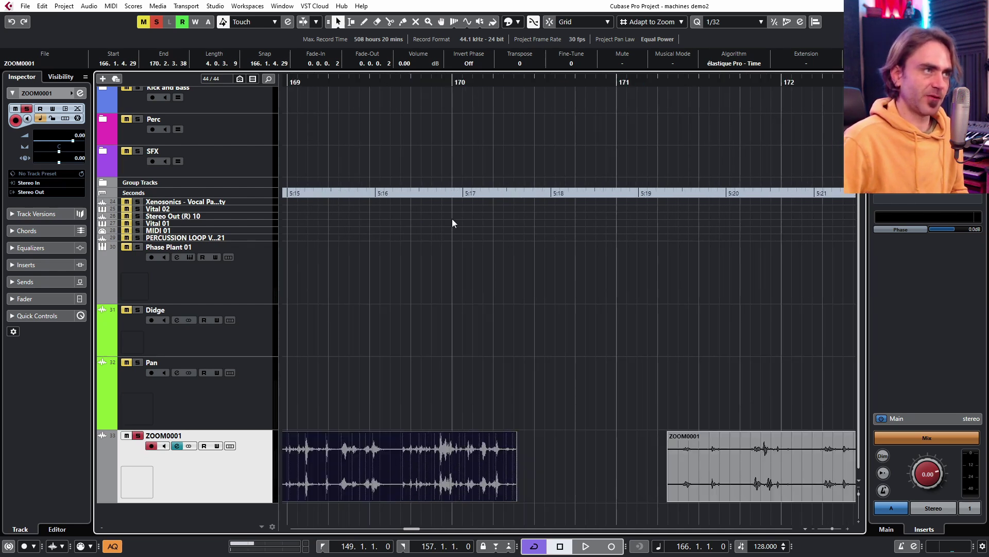
- Turn snap back on, move the trimmed ZOOM0001 clip to start at bar 166, and set the locators around it
key(g)
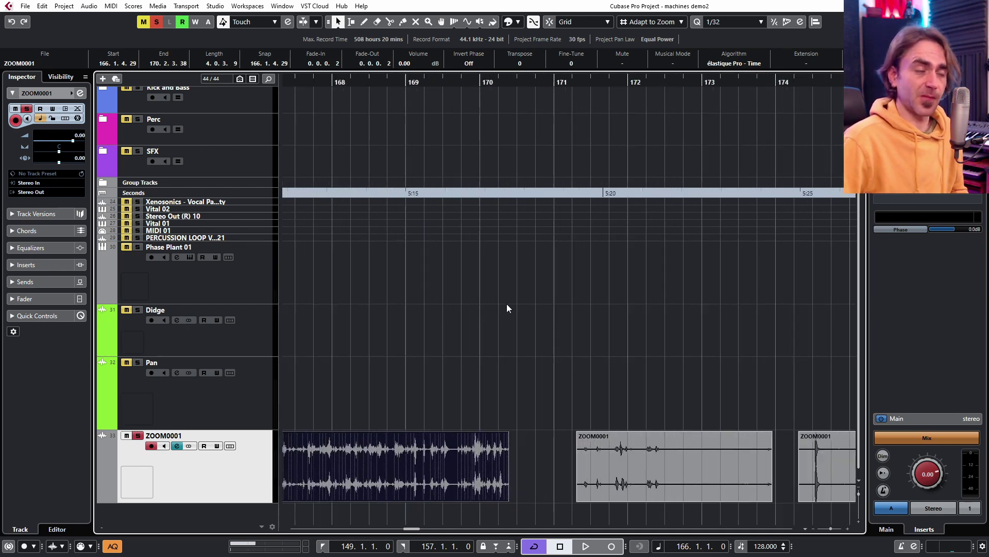
key(g)
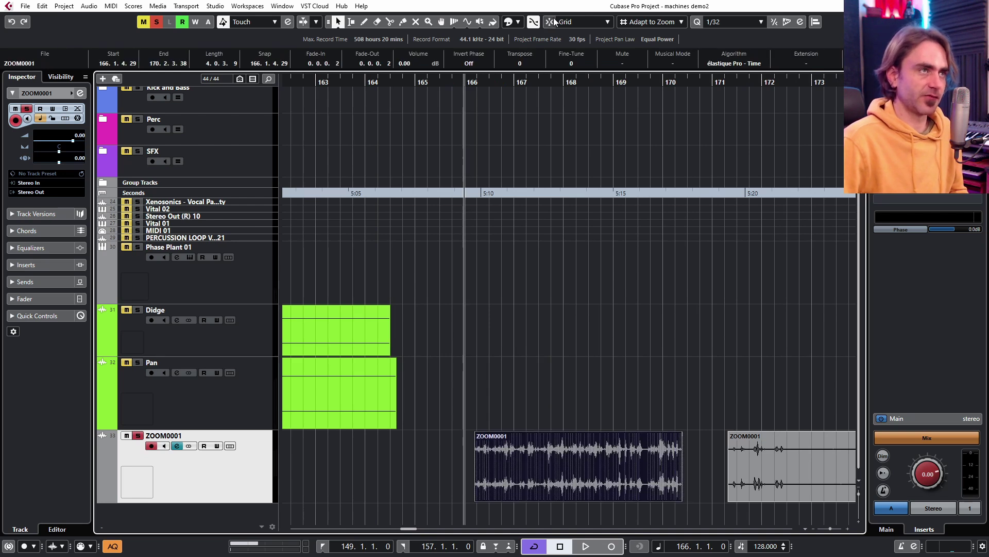
drag(499, 436, 489, 435)
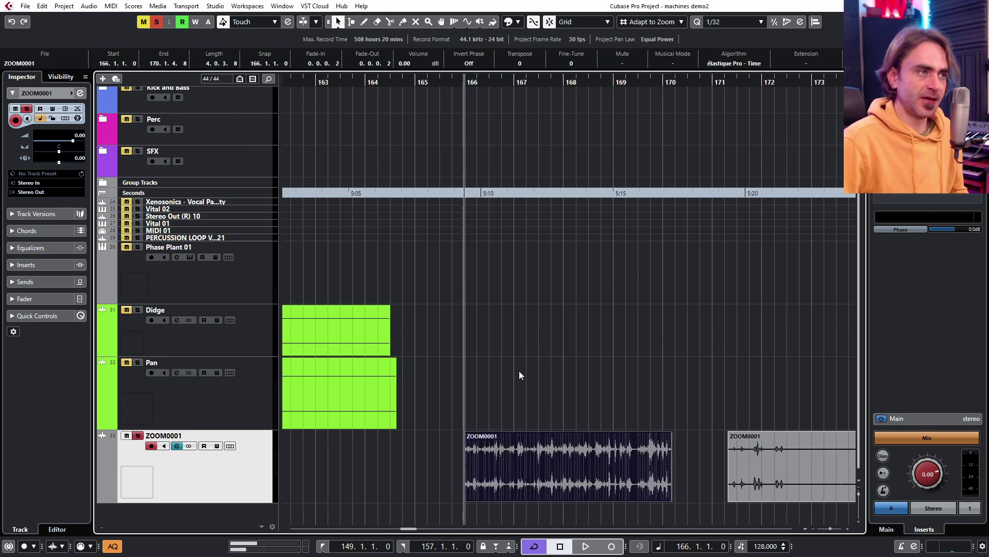
mouse_move(538, 332)
mouse_down()
mouse_move(596, 487)
mouse_move(549, 455)
mouse_up()
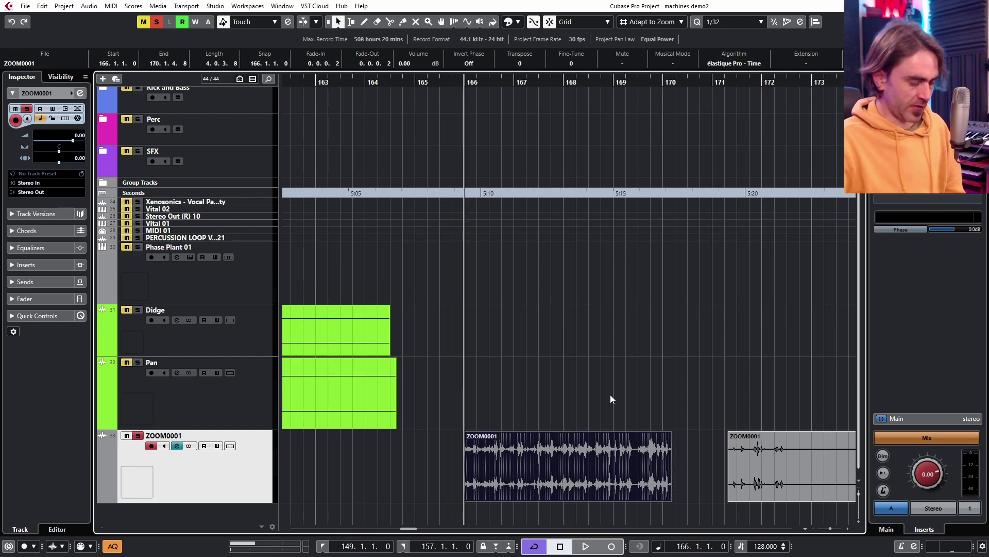
key(p)
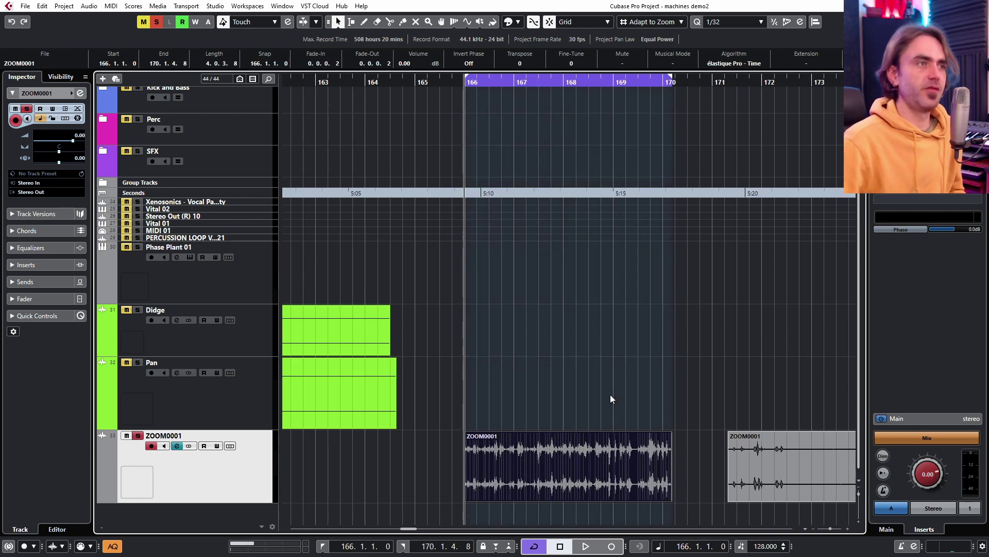
click(636, 367)
scroll(619, 383, right, 3)
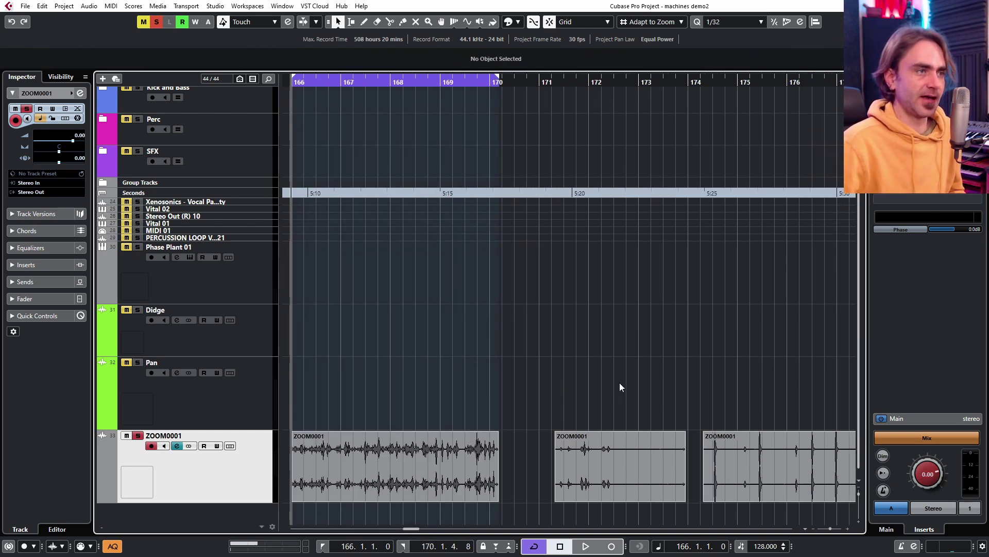
scroll(618, 346, left, 3)
scroll(608, 351, right, 2)
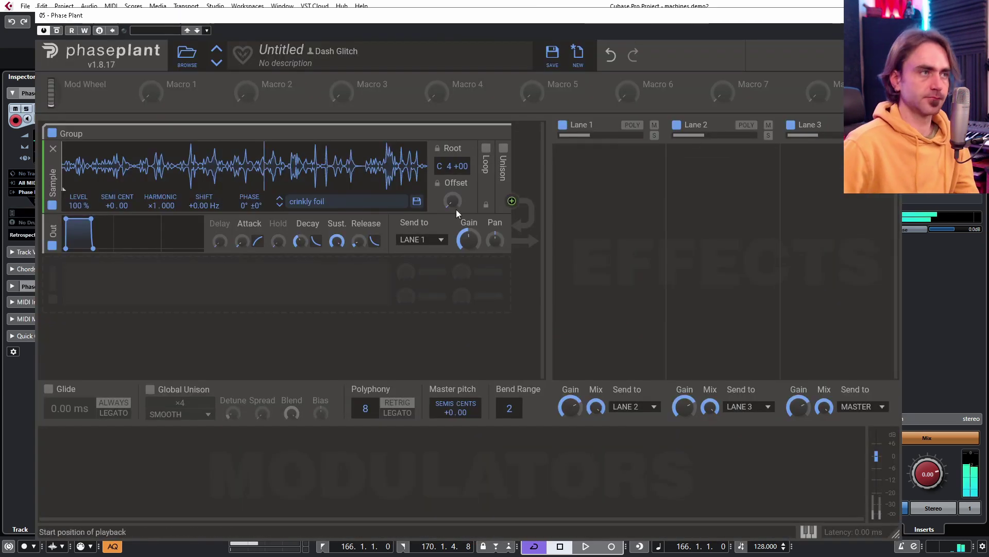
- In Phase Plant, enable infinite looping and ×4 Smooth unison on the crinkly foil sample, keeping its transposition at +0.00 after trying a higher pitch
click(486, 148)
drag(333, 172, 427, 172)
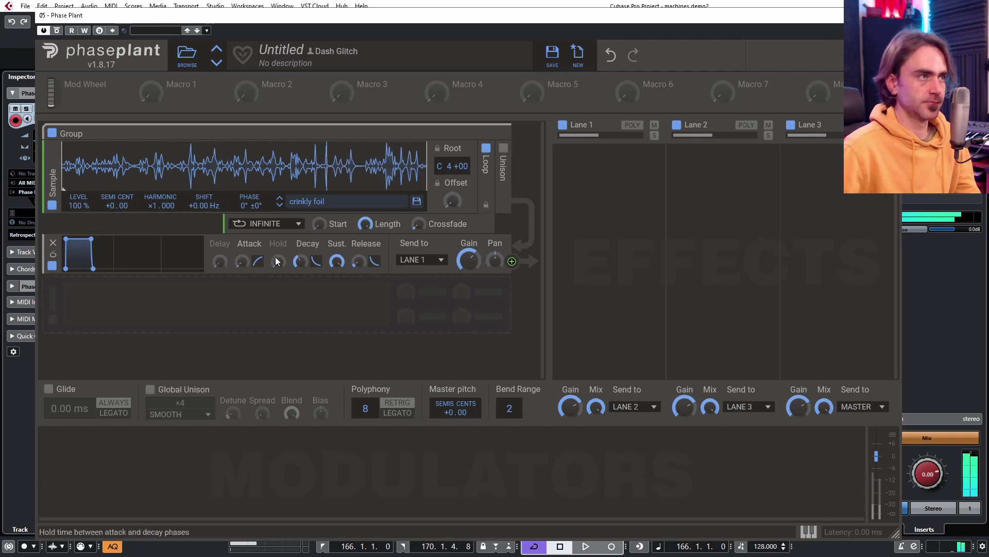
drag(108, 205, 108, 168)
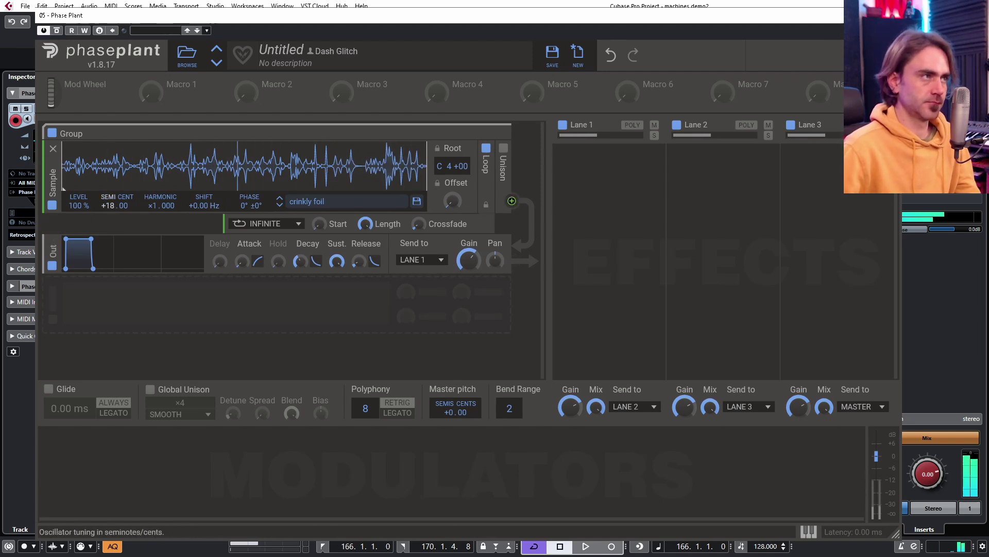
double_click(108, 206)
click(504, 148)
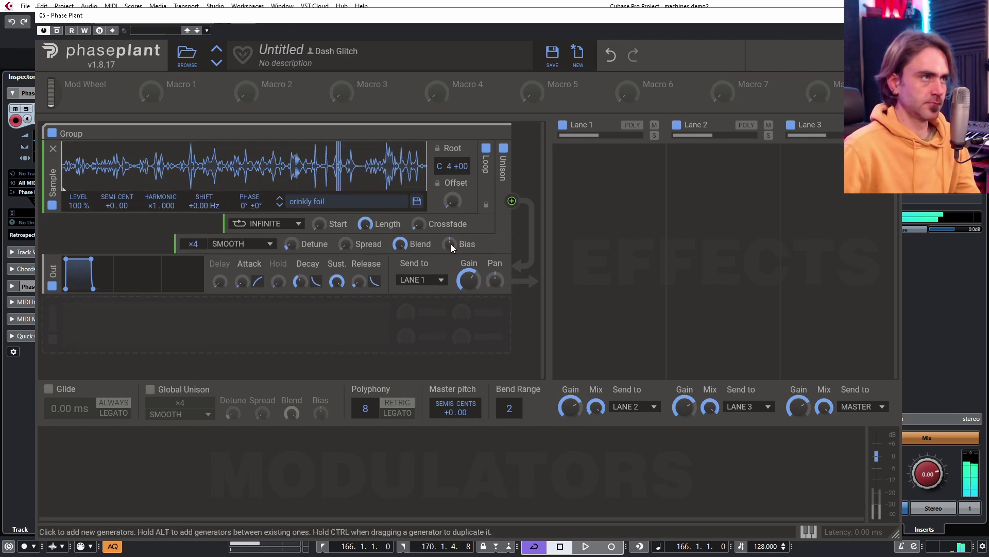
double_click(106, 205)
- Add a Frequency Shifter to Lane 1, try a shift, and reset it to 0.00 Hz
click(634, 188)
click(784, 264)
drag(608, 182, 609, 152)
double_click(608, 181)
- Place two Disperser effects in Lane 1 above the Frequency Shifter and collapse the first one
click(796, 167)
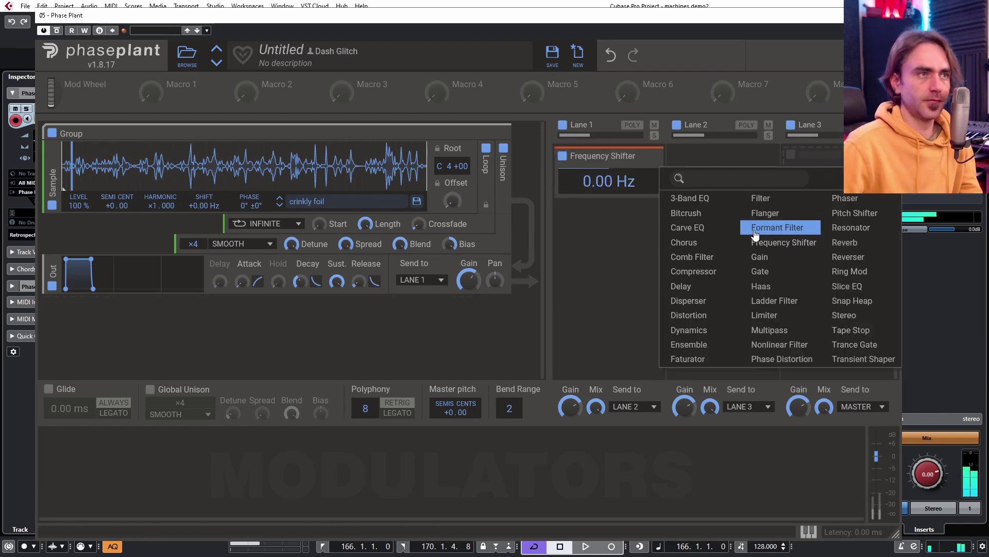
click(688, 300)
drag(814, 156, 639, 283)
click(647, 159)
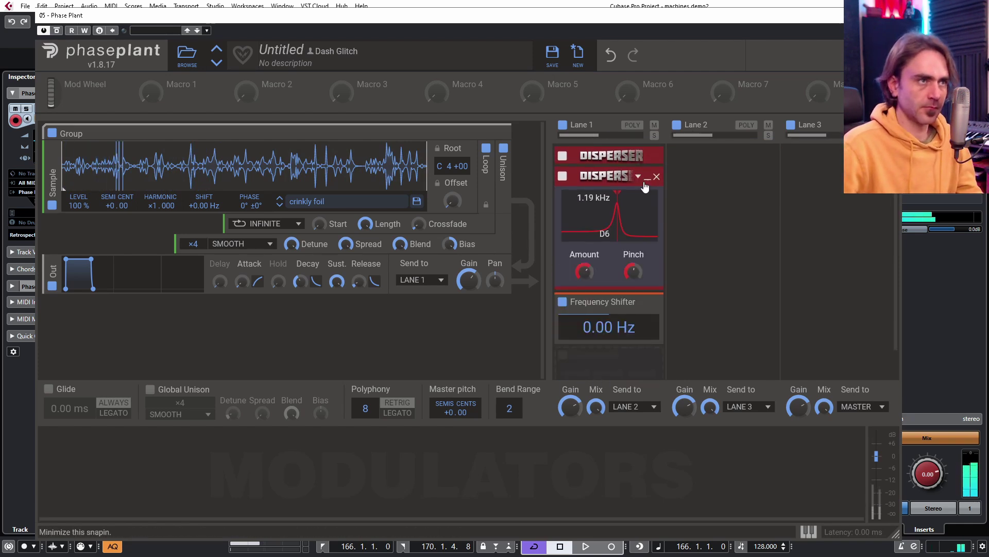
- Tune the second Disperser to about 6.38 kHz with a raised amount and collapse it
drag(584, 272, 632, 288)
drag(630, 217, 651, 216)
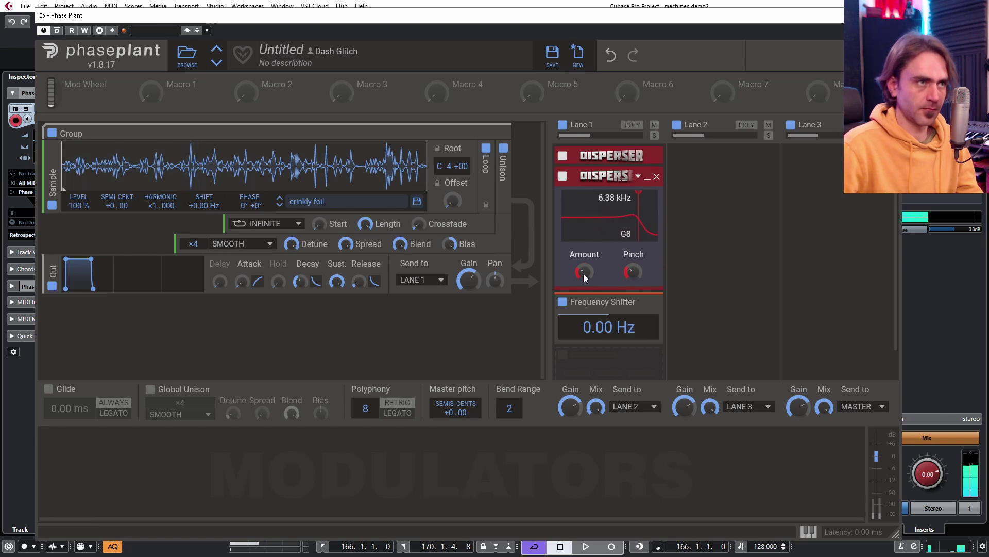
drag(584, 272, 632, 255)
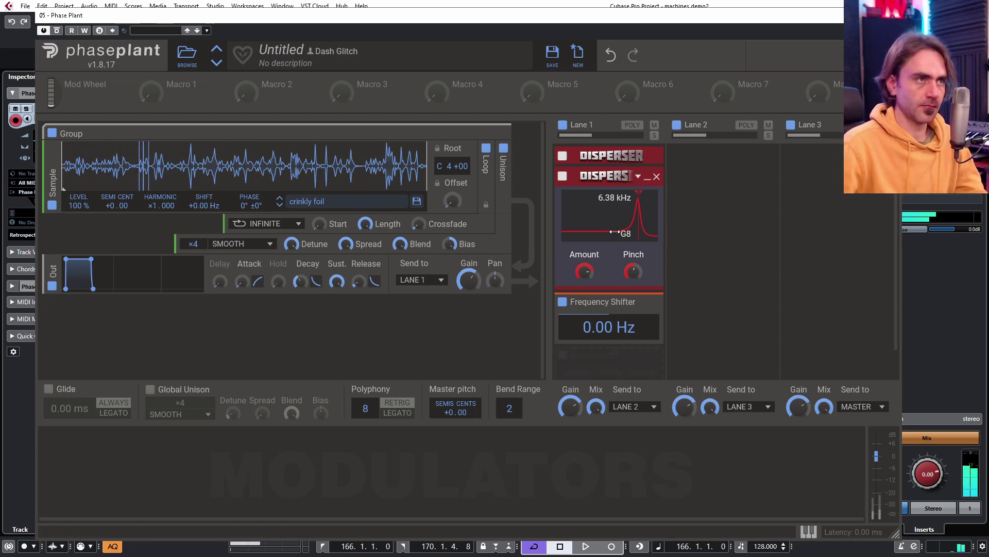
click(647, 177)
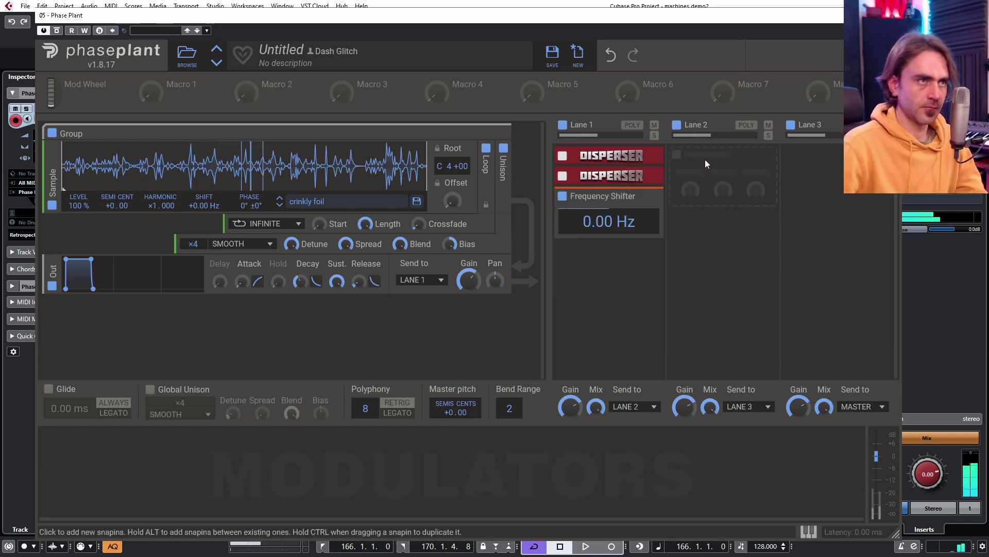
- Add a Delay to Lane 2 synced to 3/16 with ping-pong on, more feedback and the pan offset to the right
click(705, 160)
click(693, 278)
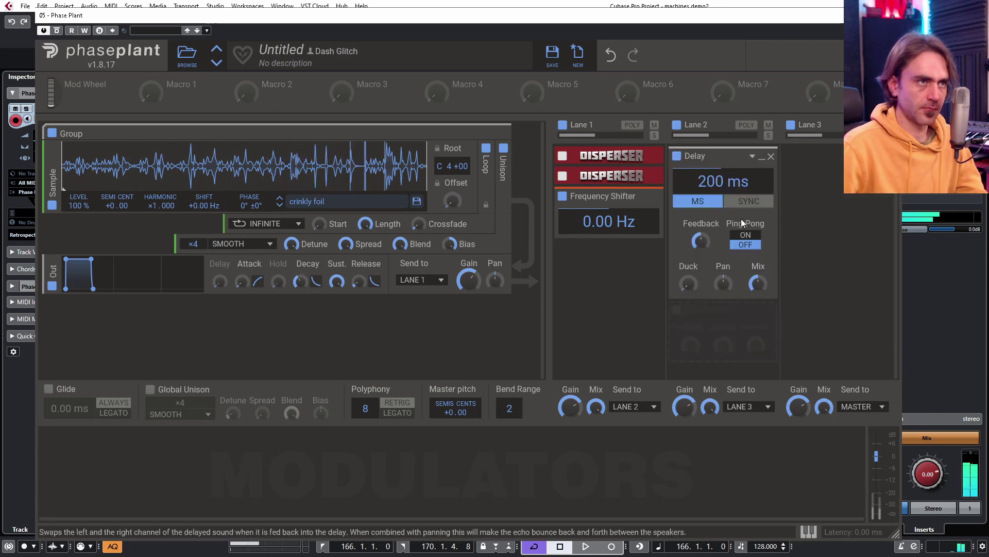
click(747, 201)
click(746, 235)
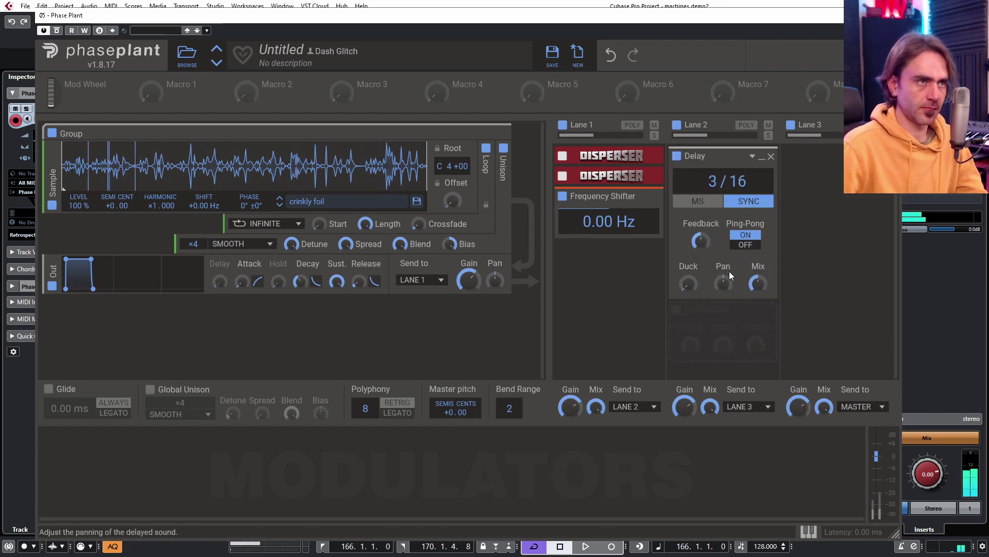
drag(723, 283, 723, 273)
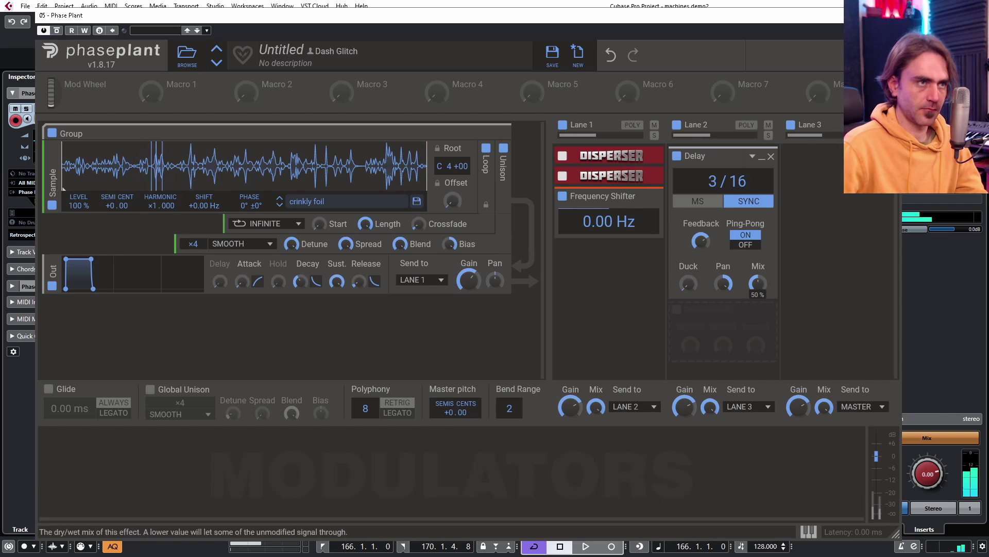
- Add a Reverb to Lane 3 and adjust the mix of the Lane 2 Delay
click(811, 156)
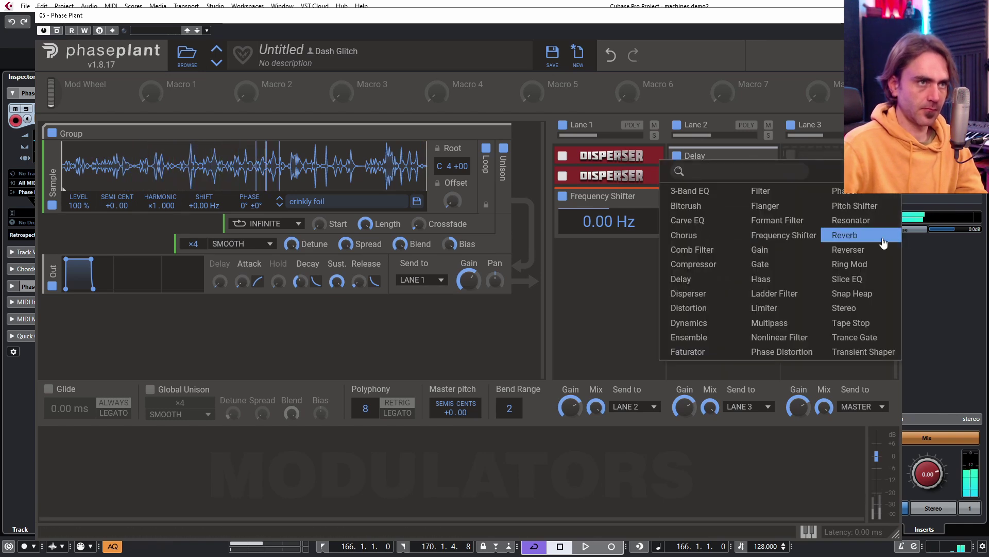
click(854, 237)
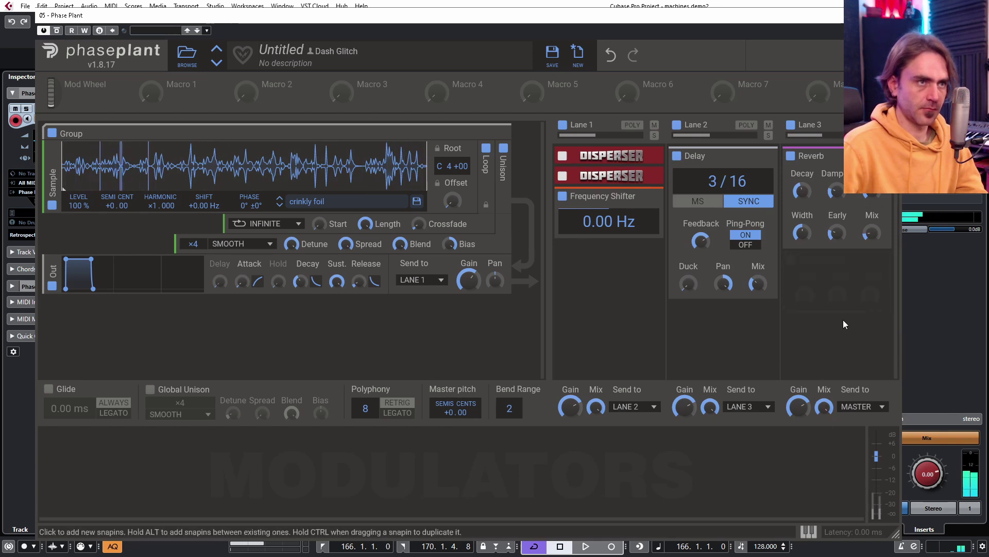
drag(763, 283, 762, 299)
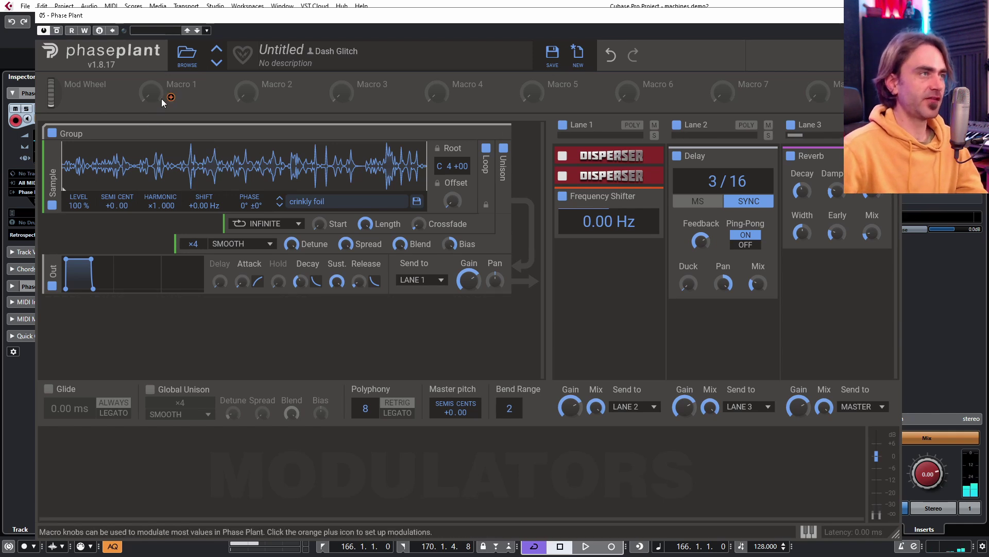
- Assign Macro 1 to the sample's semitone tuning, the Frequency Shifter amount and, negatively, the loop length
click(171, 98)
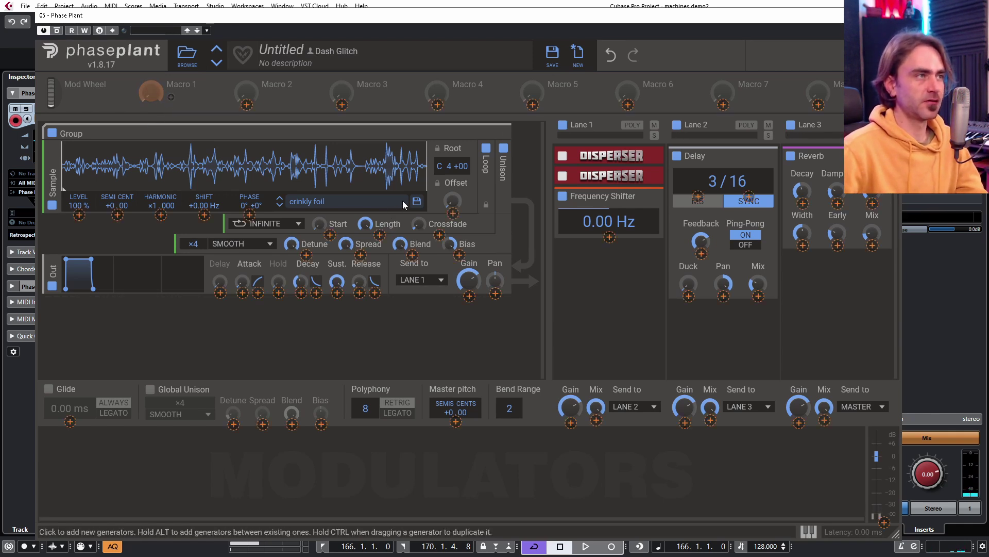
drag(91, 217, 115, 216)
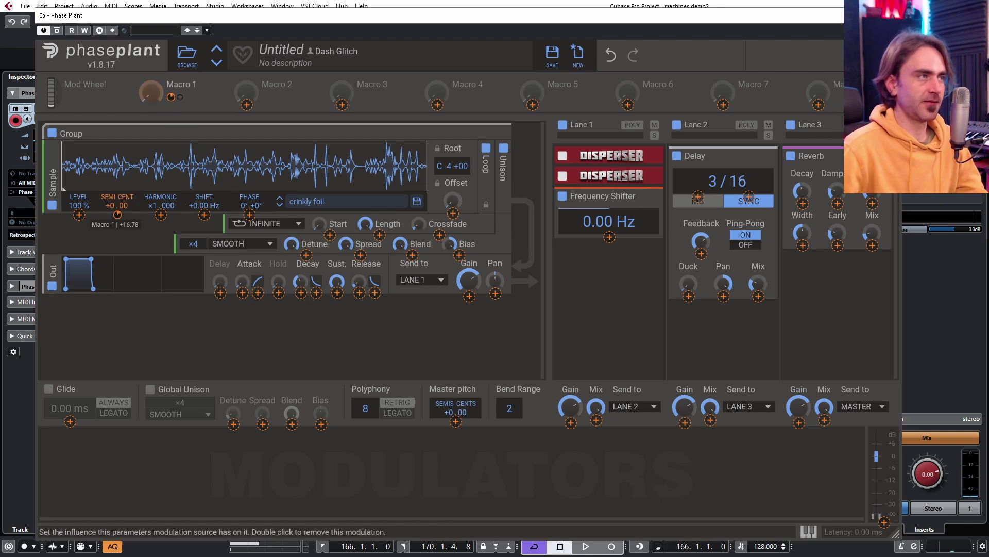
drag(610, 237, 610, 234)
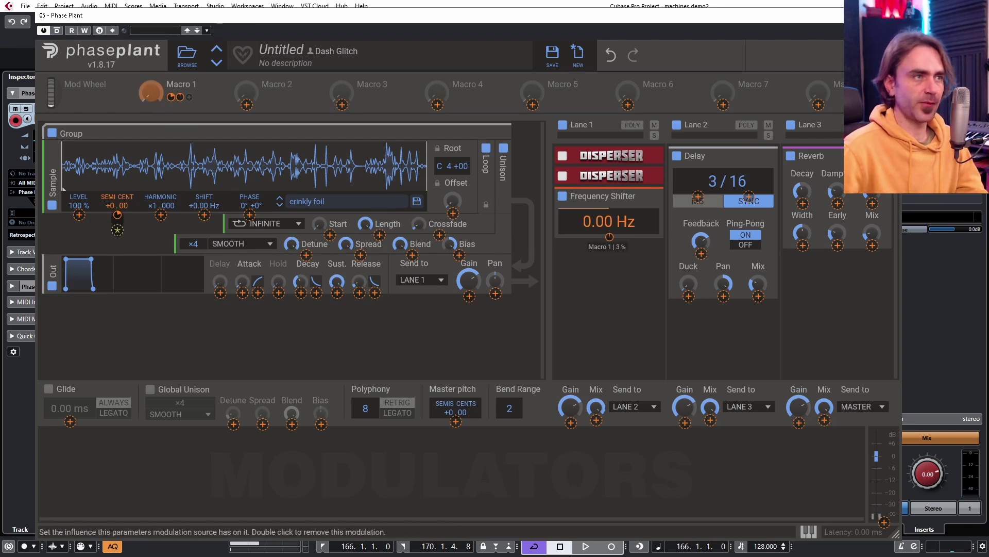
drag(189, 97, 380, 235)
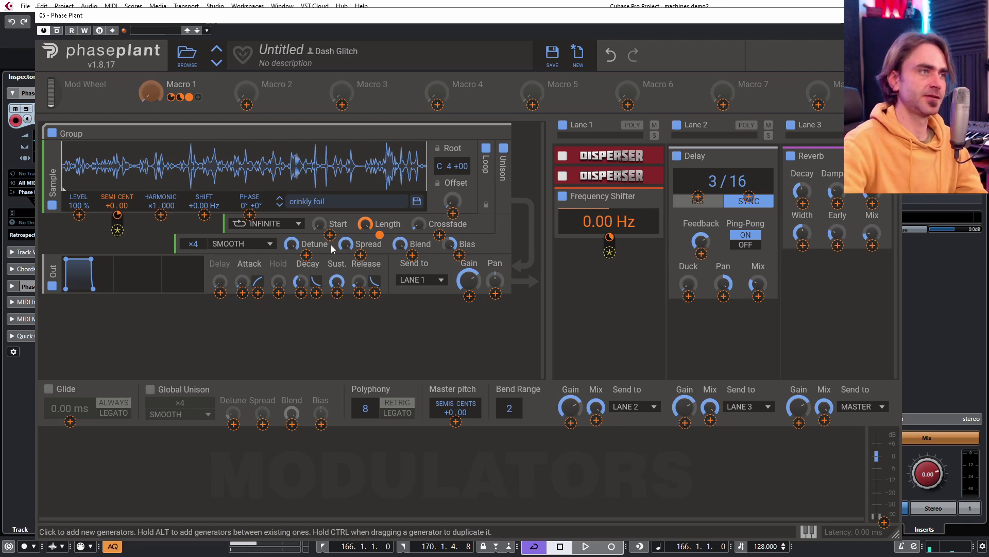
- Sweep Macro 1 while auditioning and refine its influence to 16% on the frequency shift and -97% on the loop length
drag(151, 92, 151, 59)
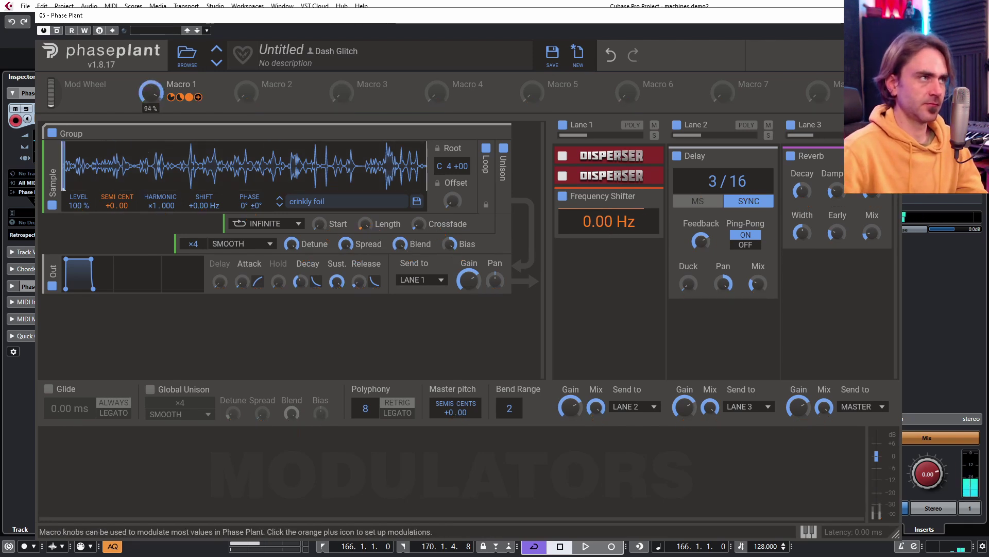
drag(180, 97, 151, 155)
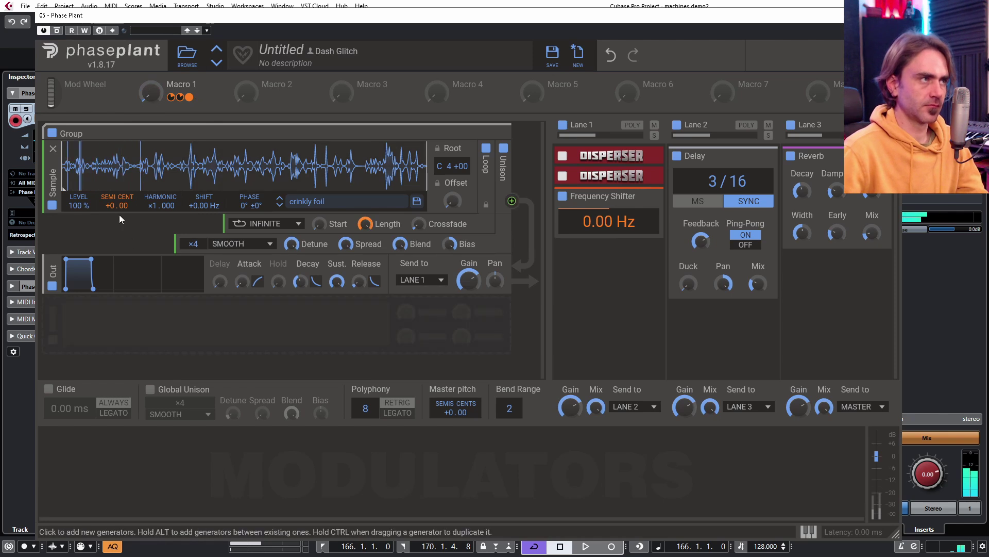
drag(150, 93, 151, 154)
drag(151, 93, 151, 64)
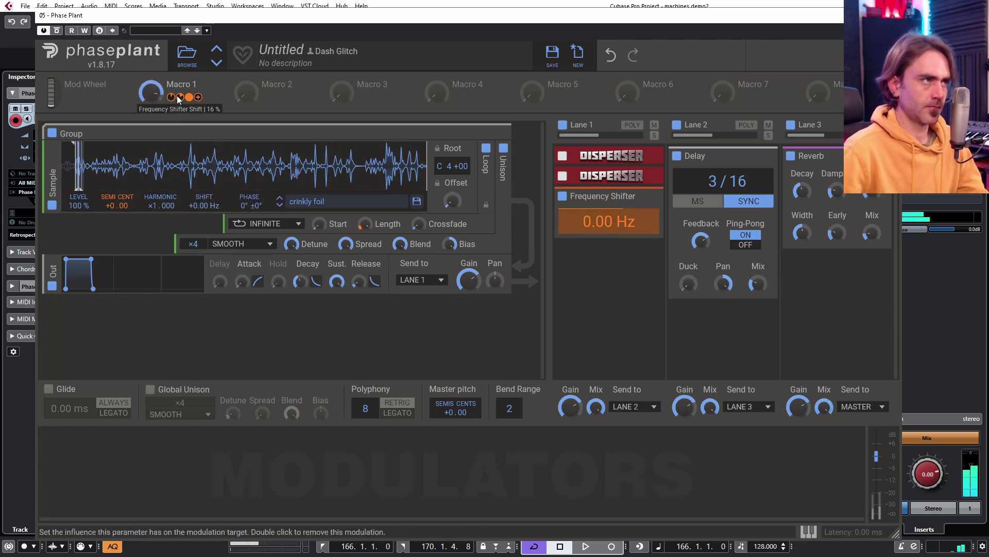
drag(189, 97, 189, 87)
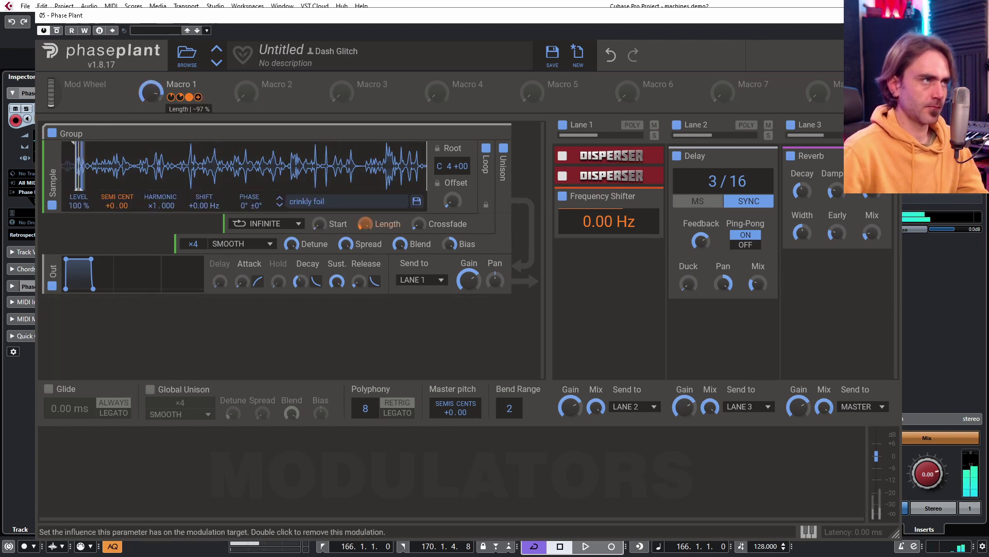
- Assign Macro 1 to the output gain and set its loop length influence to -92% with the macro raised
click(198, 97)
drag(469, 294, 469, 301)
drag(151, 93, 189, 99)
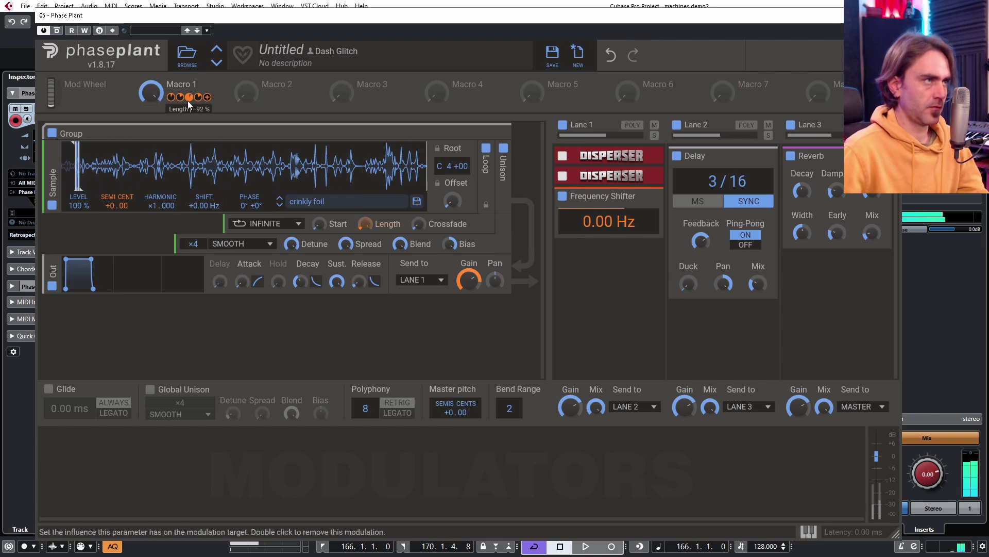
- Audition the crinkly foil sound while sweeping Macro 1 from its maximum down to zero
mouse_move(151, 93)
mouse_down()
mouse_move(150, 111)
mouse_move(151, 85)
mouse_up()
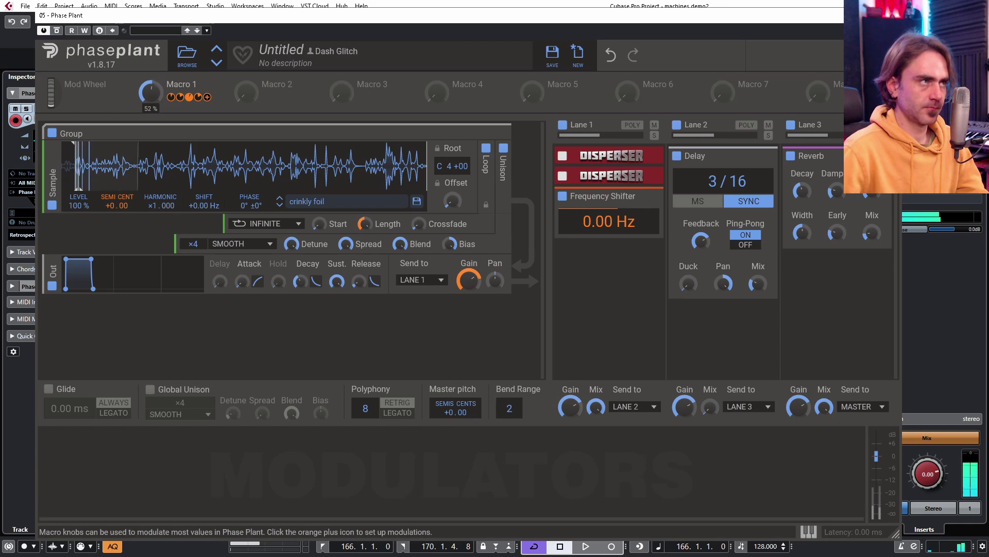
drag(150, 92, 150, 103)
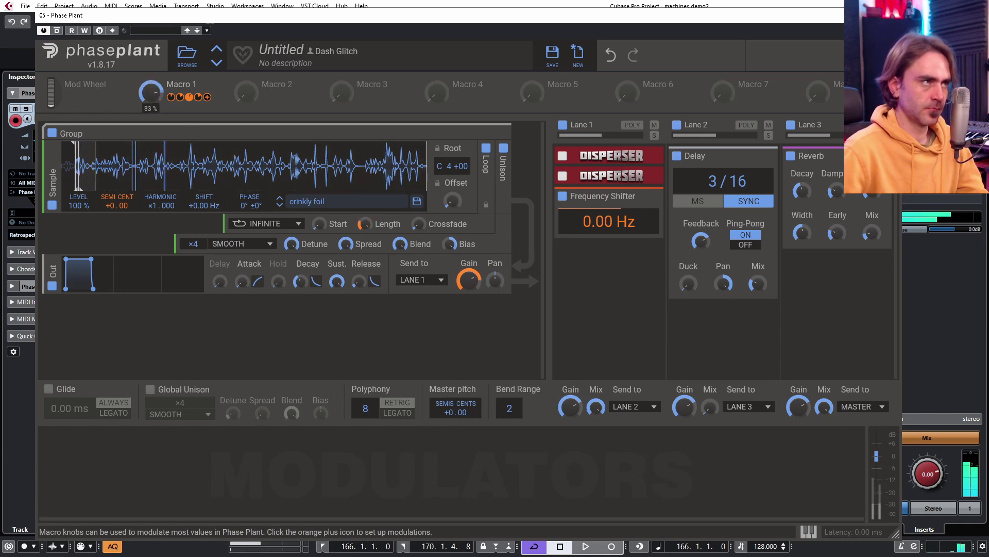
drag(150, 103, 151, 134)
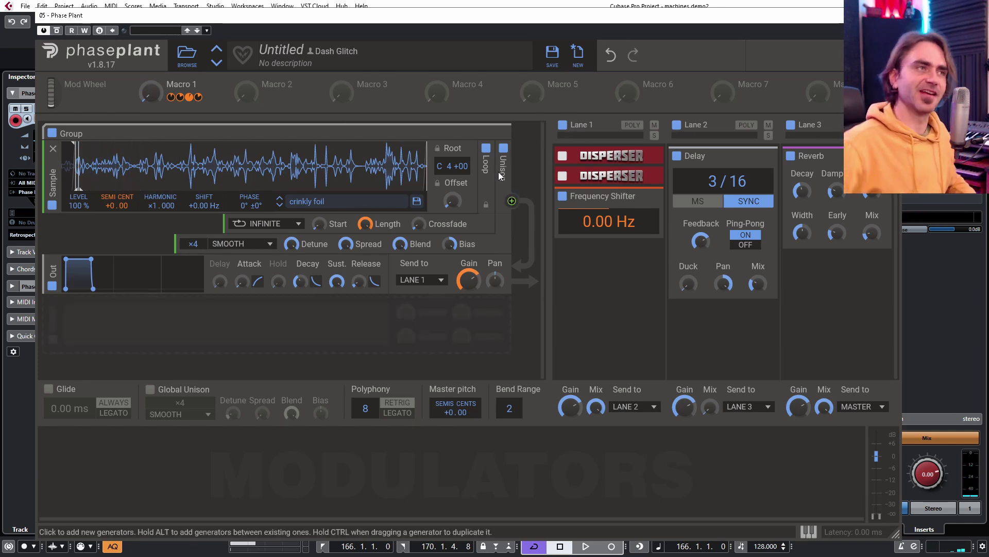
- Save the Phase Plant preset in the User folder as Crinkly Foil Uplifter
click(553, 53)
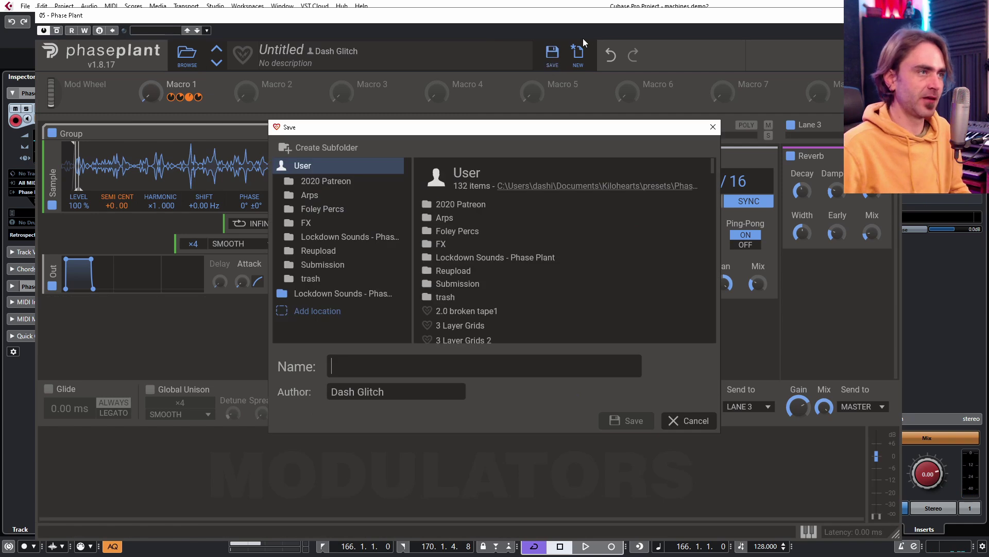
text(Crinkly )
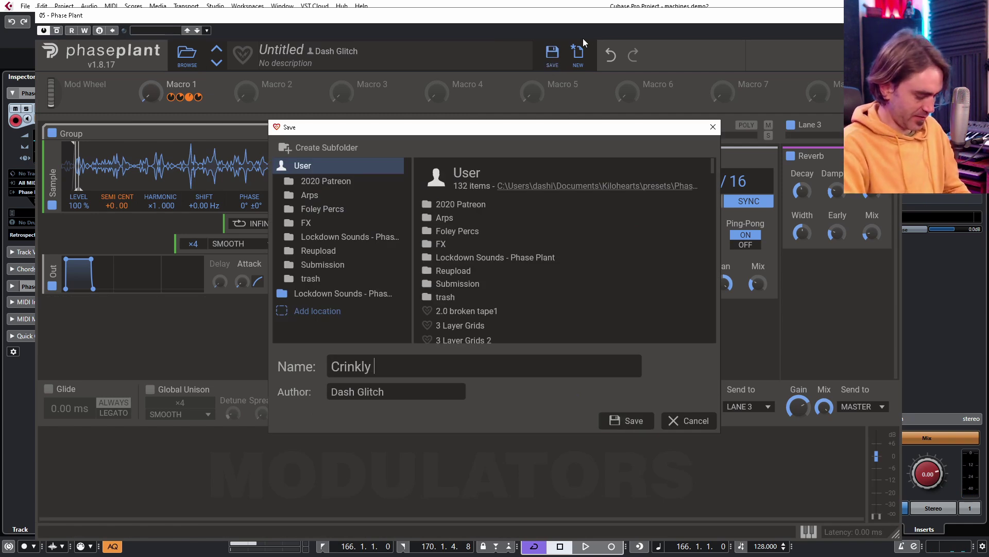
text(Foil Up)
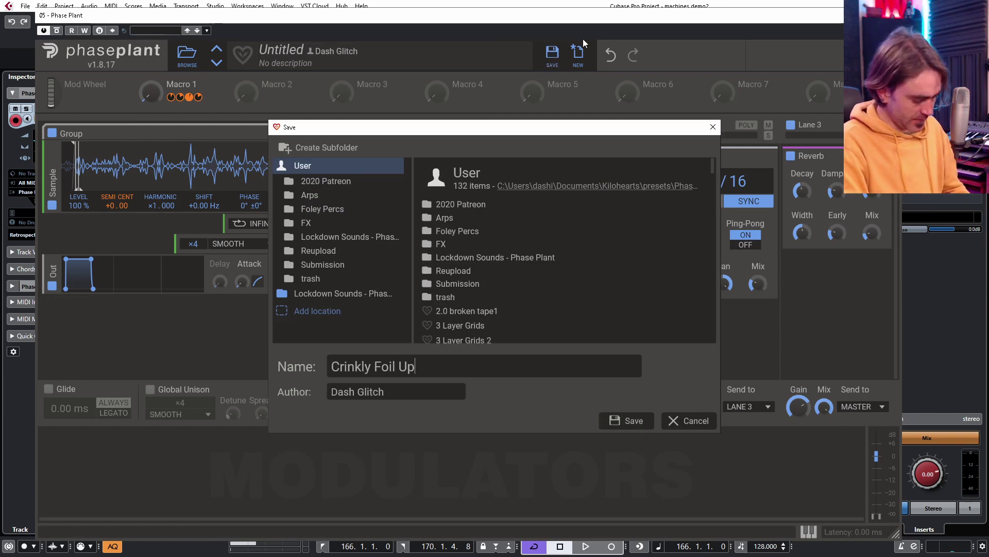
text(lifter)
key(Return)
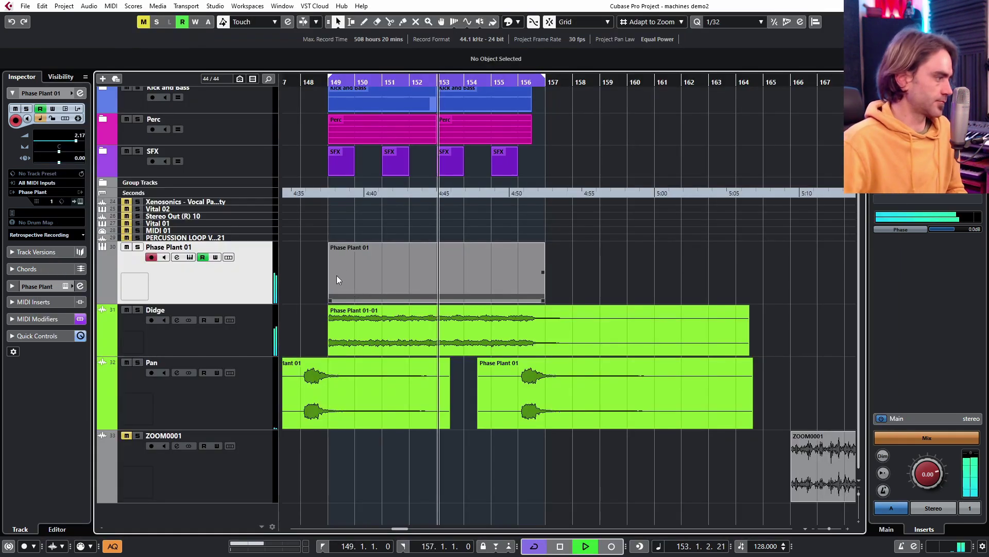
- Play the looped section and raise the Lane 2 output mix slightly in the Crinkly Foil Uplifter preset
key(space)
key(space)
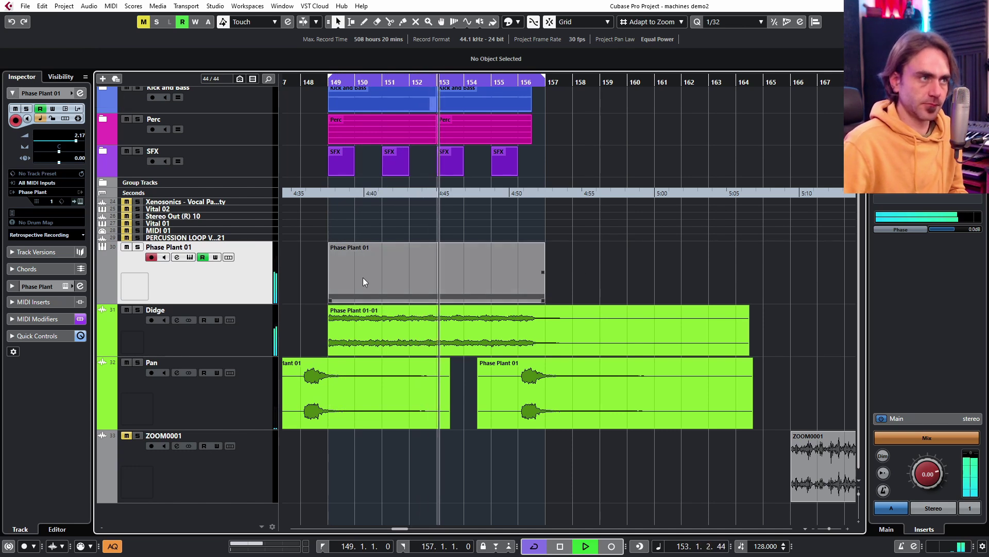
click(81, 201)
key(space)
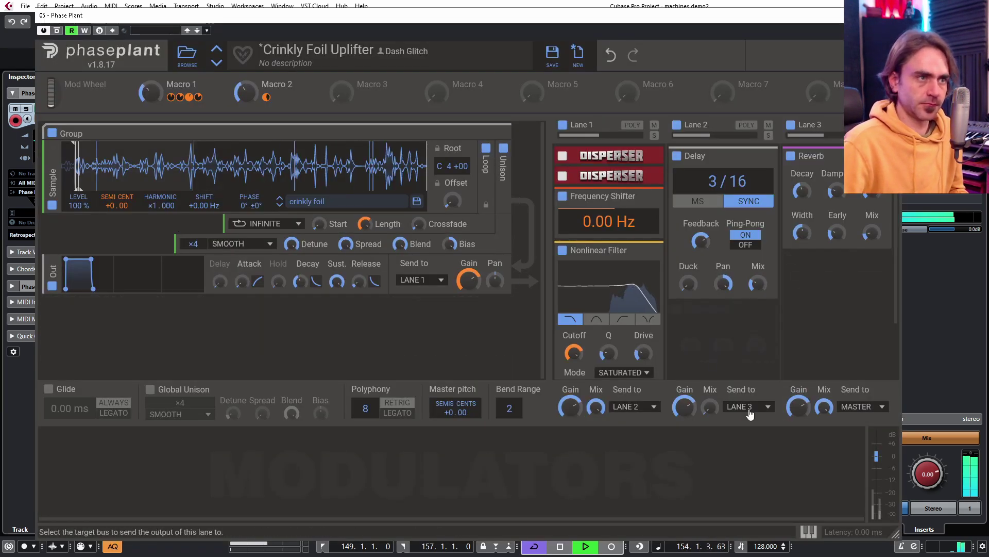
drag(710, 407, 710, 407)
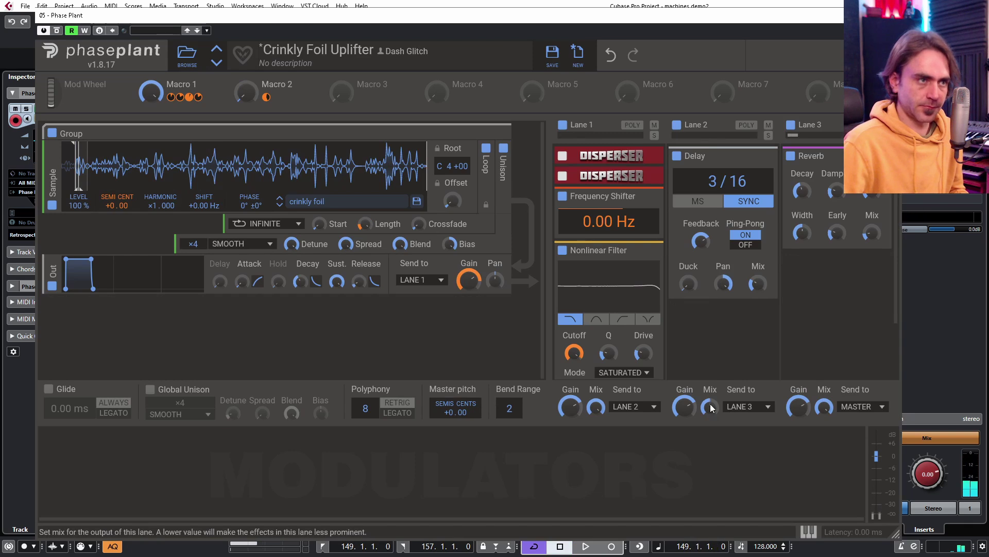
key(space)
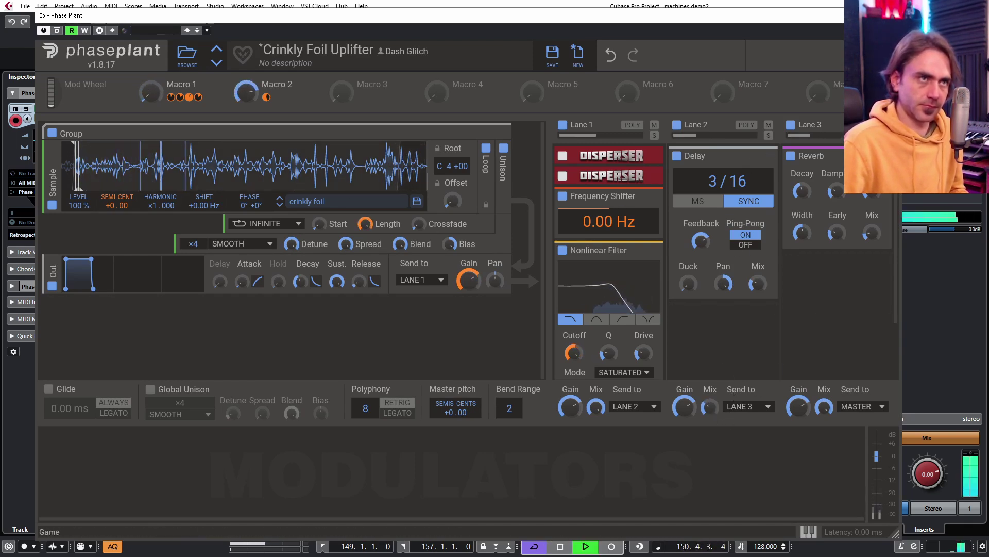
click(890, 15)
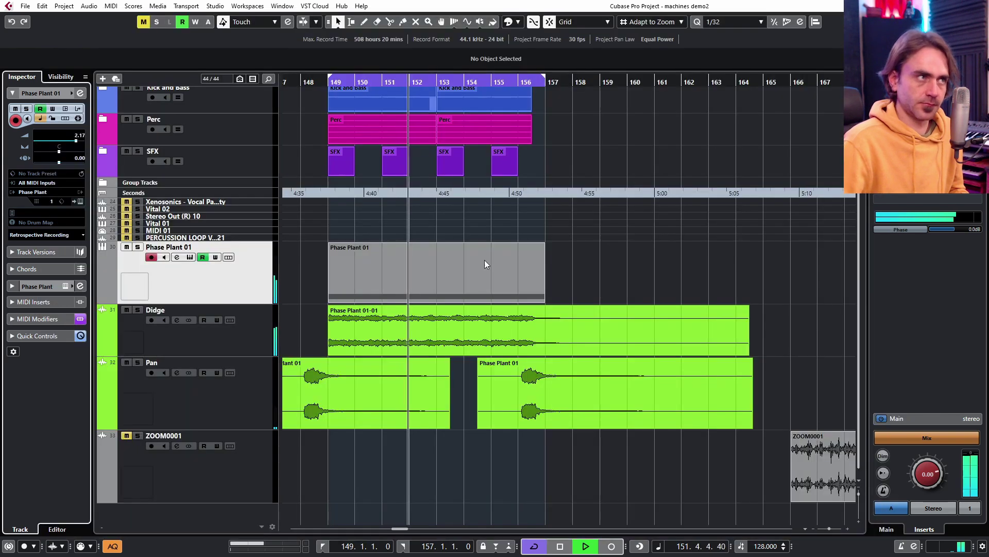
- Insert LFOTool_x64 as an effect on the Didge track
key(g)
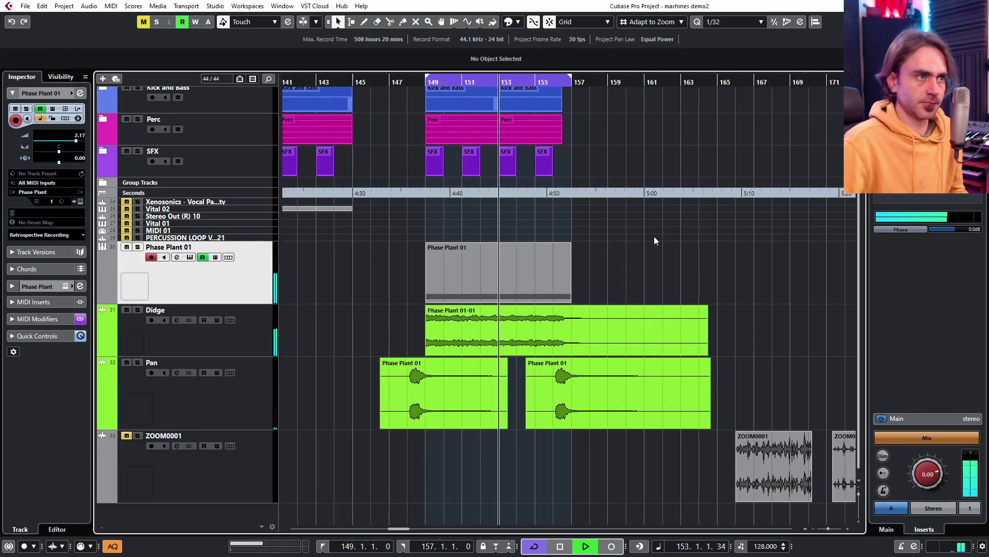
key(g)
scroll(662, 278, right, 1)
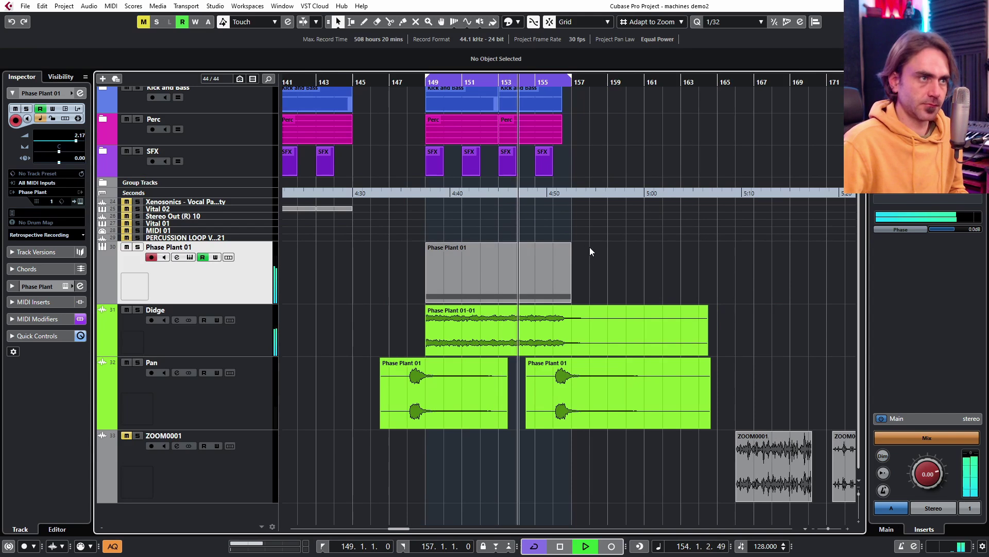
click(240, 332)
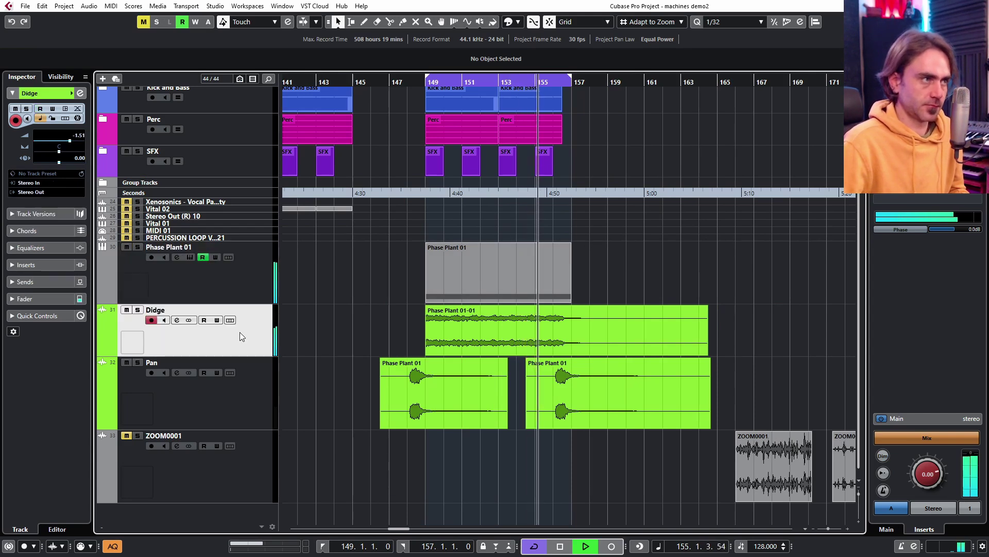
click(80, 93)
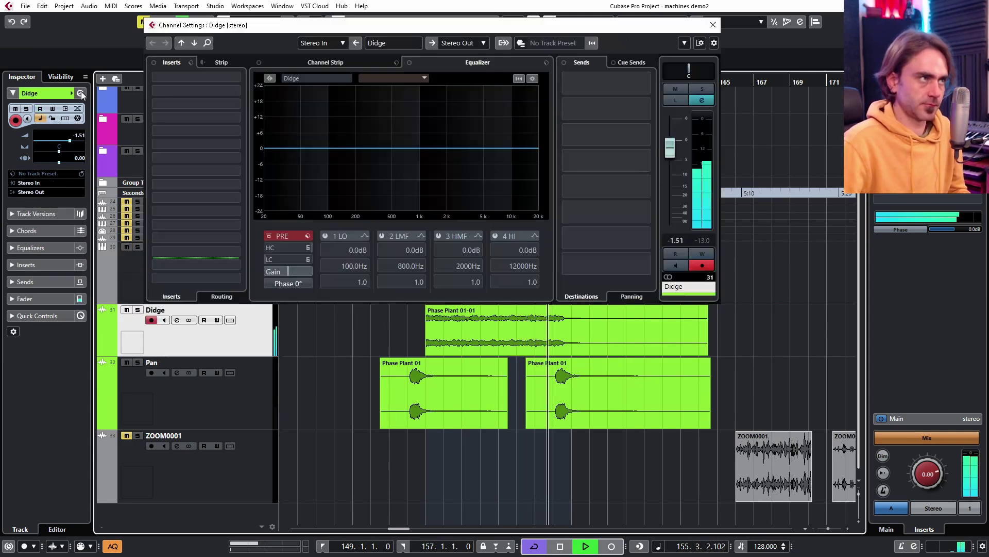
click(213, 159)
text(dist)
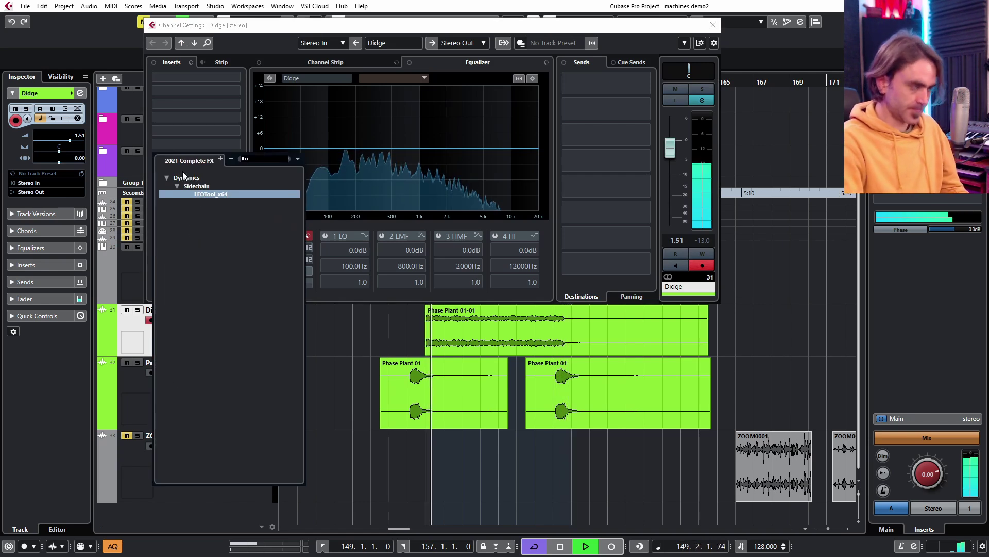
key(Return)
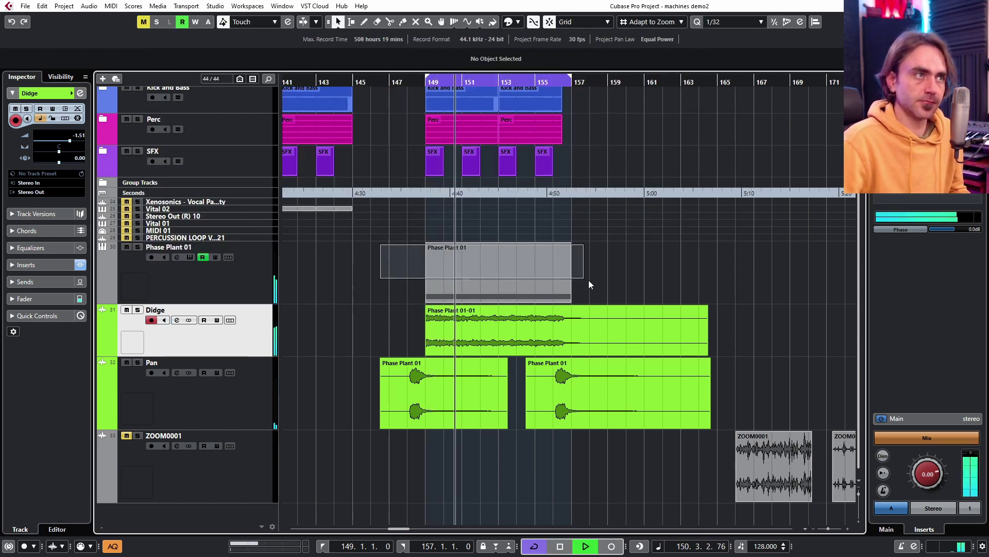
- Render the Phase Plant 01 MIDI part in place with the current settings
click(521, 283)
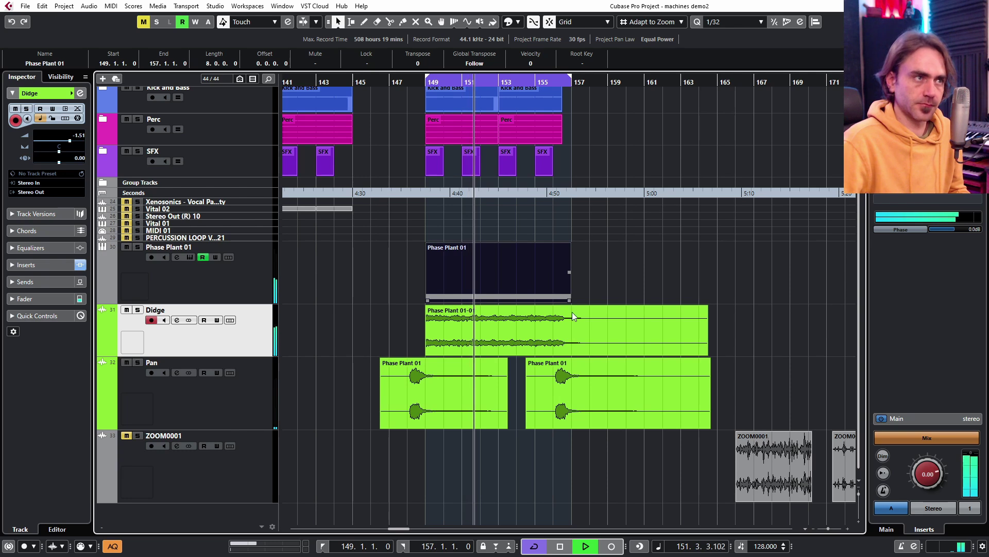
right_click(550, 286)
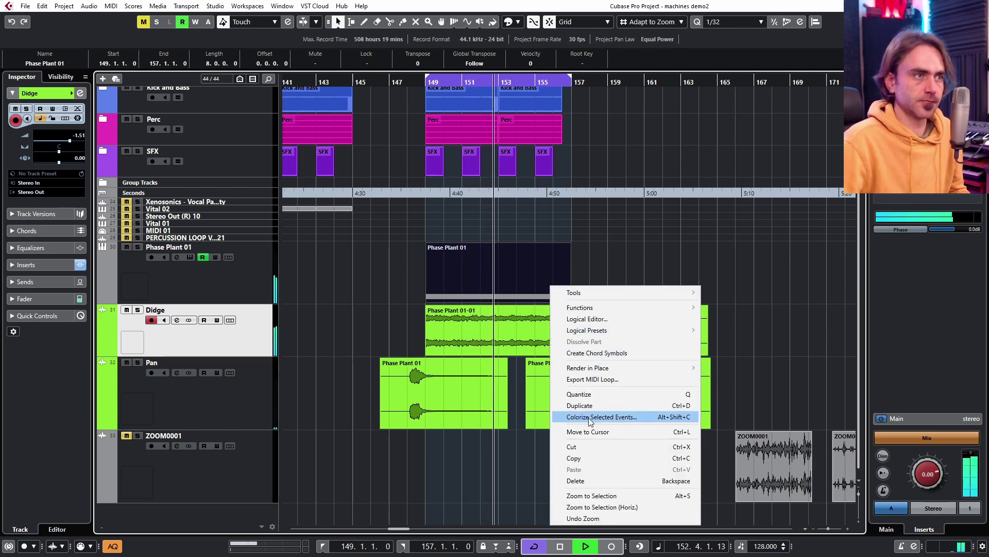
mouse_move(621, 369)
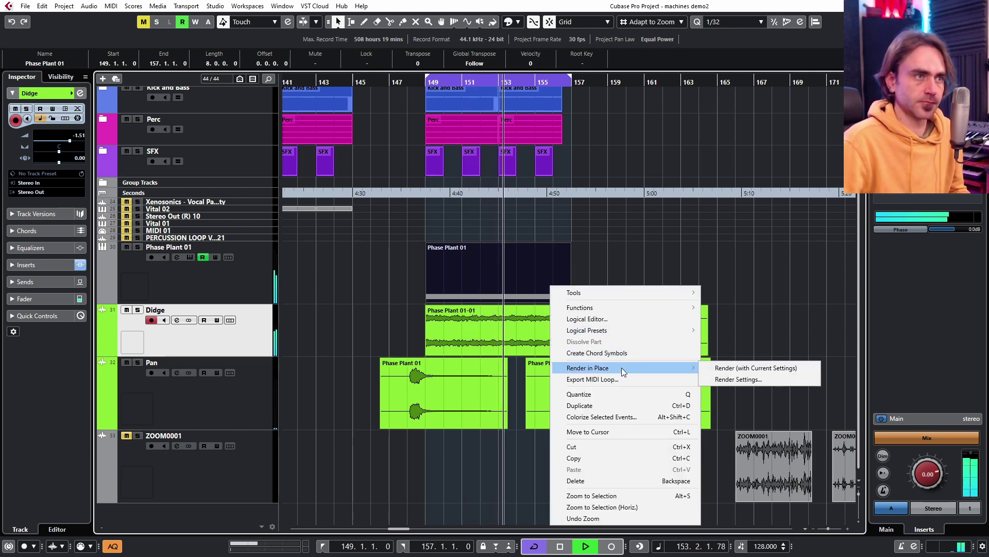
click(753, 369)
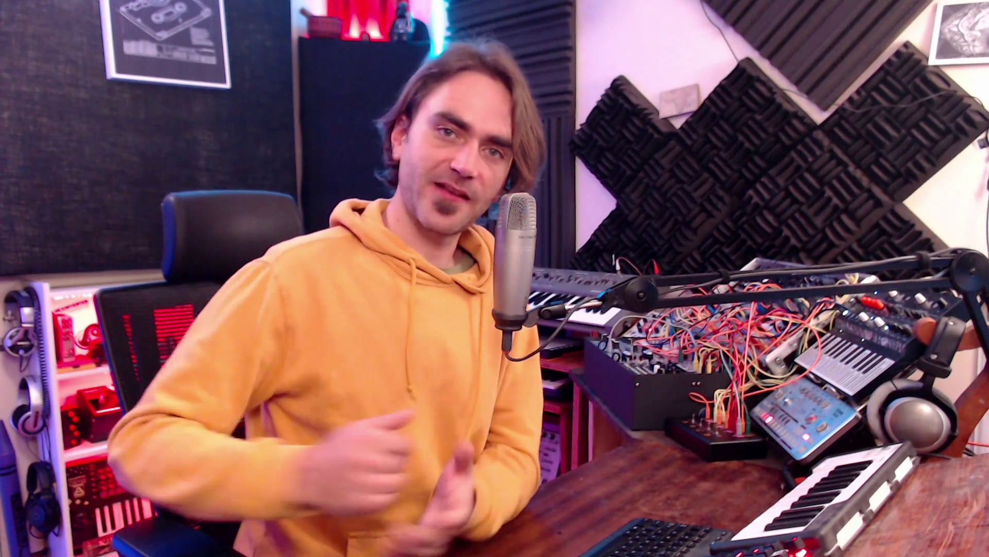